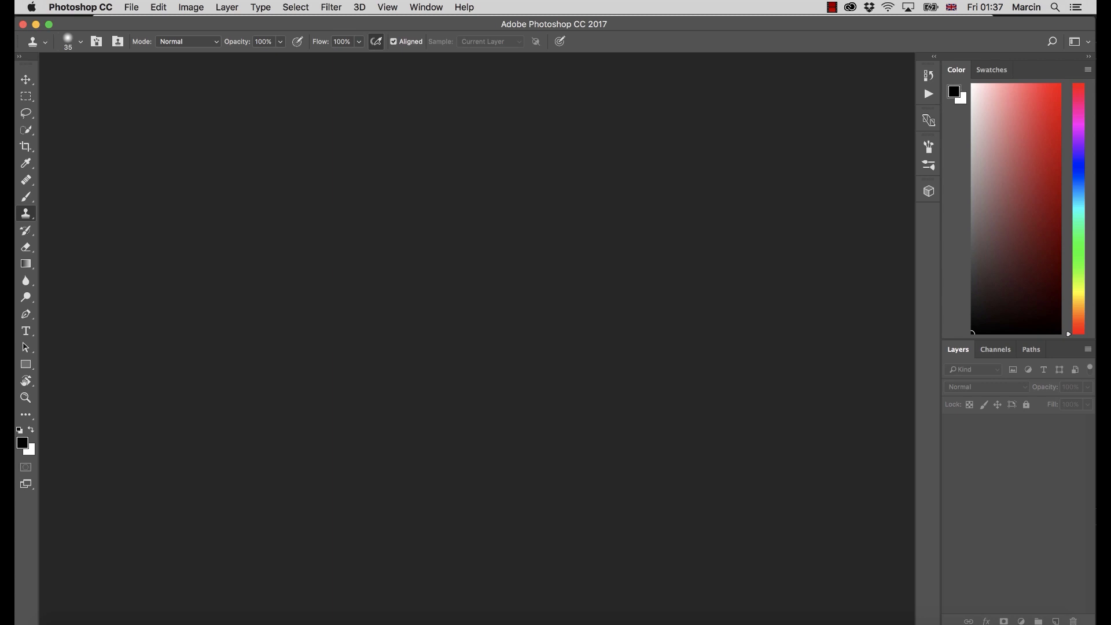
Open the File menu to start looking for the portrait.
left_click(132, 7)
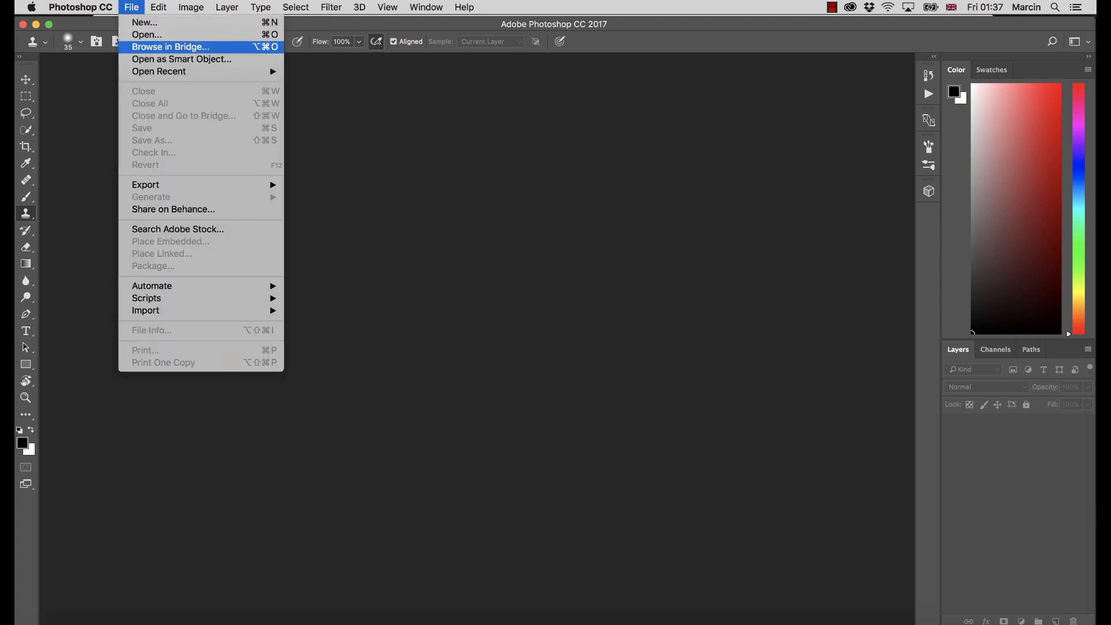
Browse in Bridge to Desktop > Course > Course Images > Processed and open 1 Portrait.tif.
left_click(170, 47)
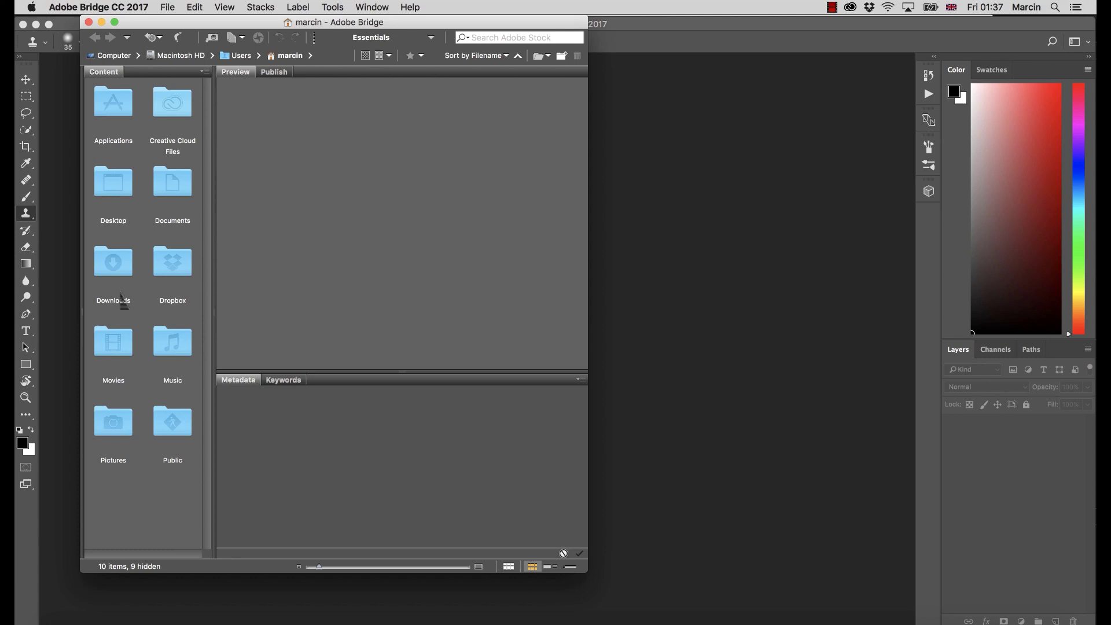
double_click(124, 203)
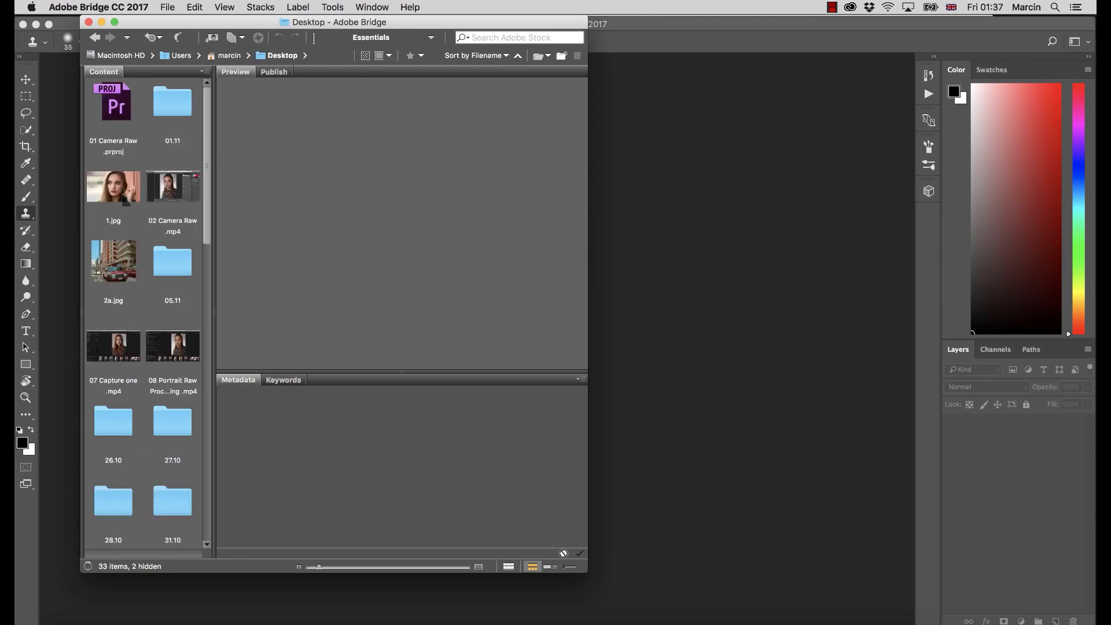
mouse_move(207, 246)
left_mouse_down()
mouse_move(196, 362)
mouse_move(189, 390)
mouse_move(174, 391)
left_mouse_up()
double_click(173, 363)
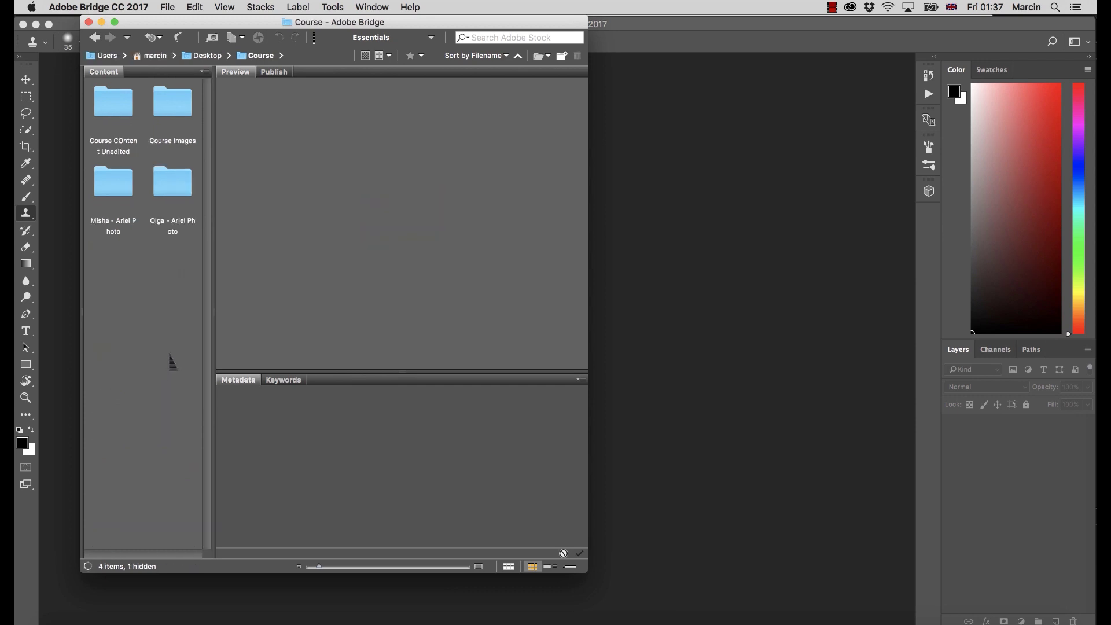
double_click(174, 111)
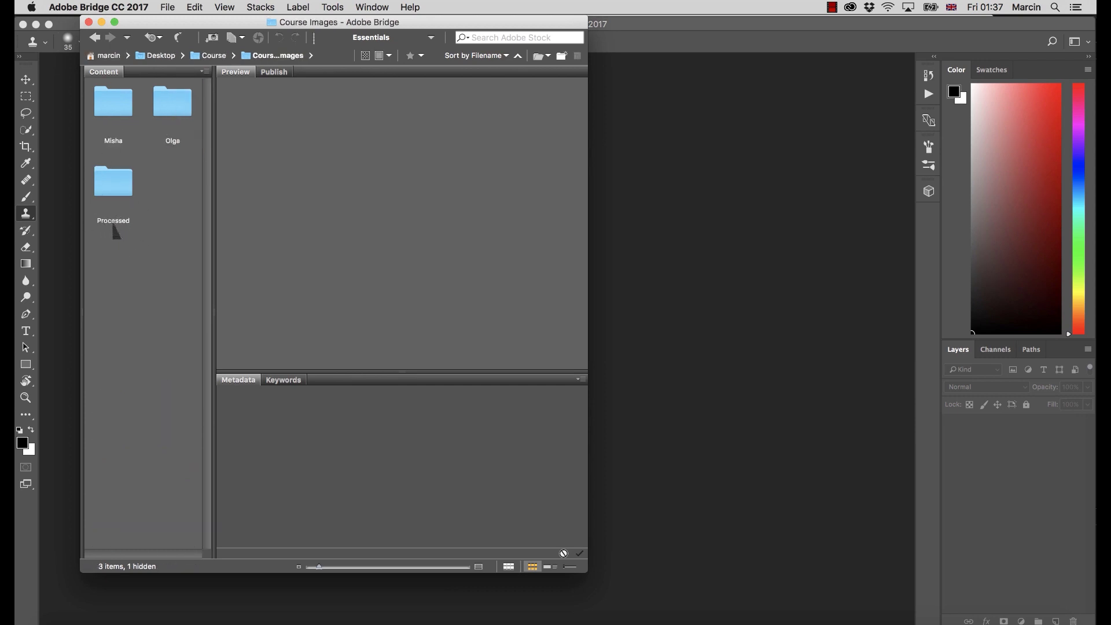
left_click(121, 188)
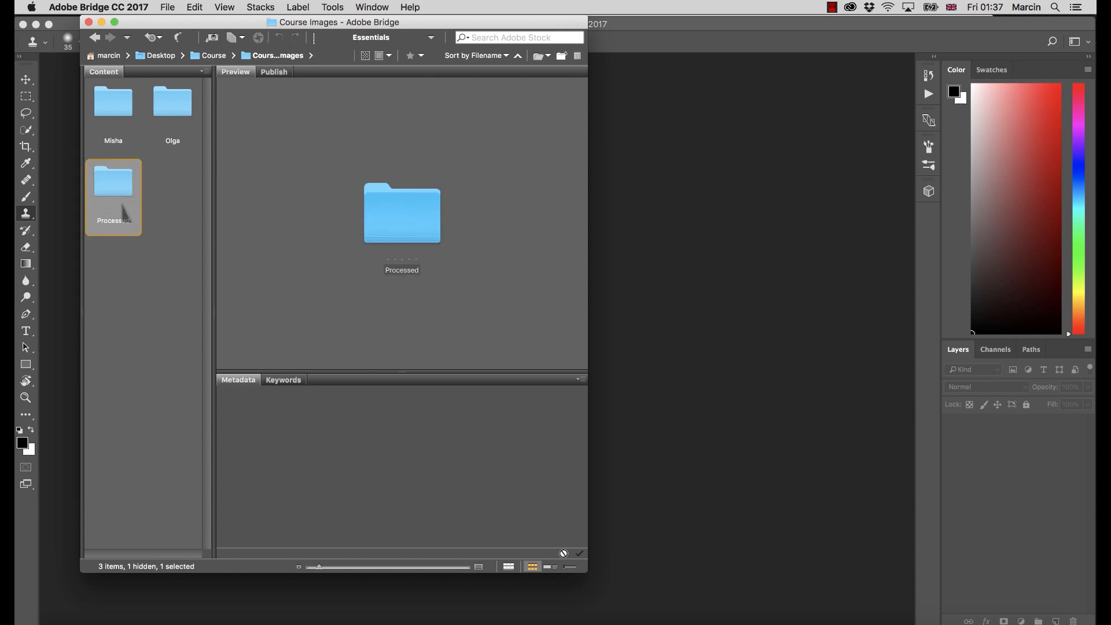
double_click(116, 201)
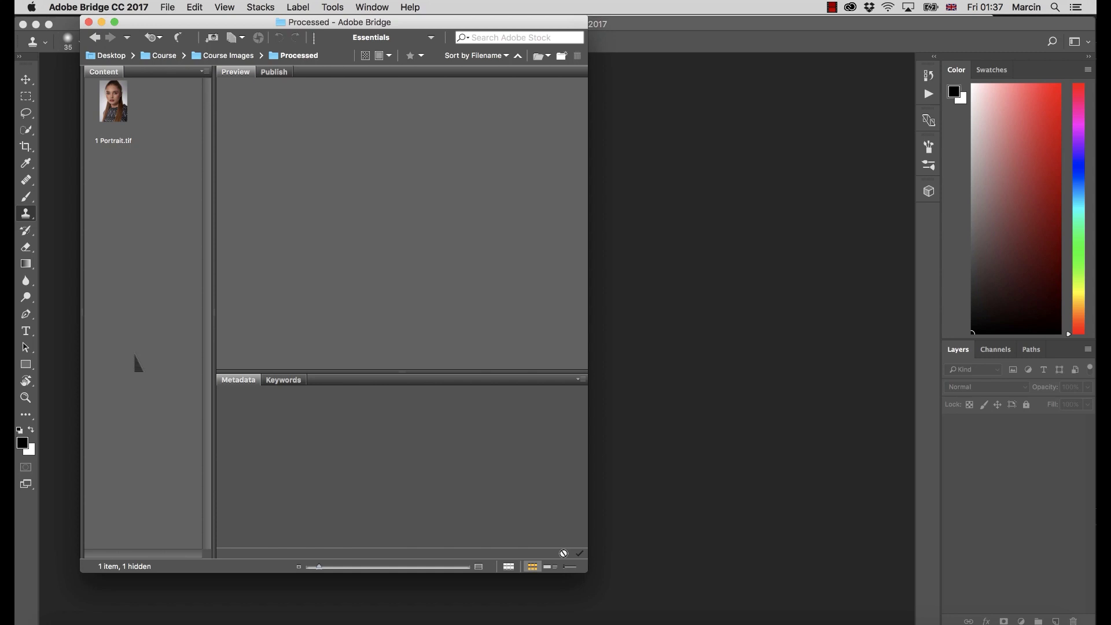
left_click(121, 119)
double_click(119, 118)
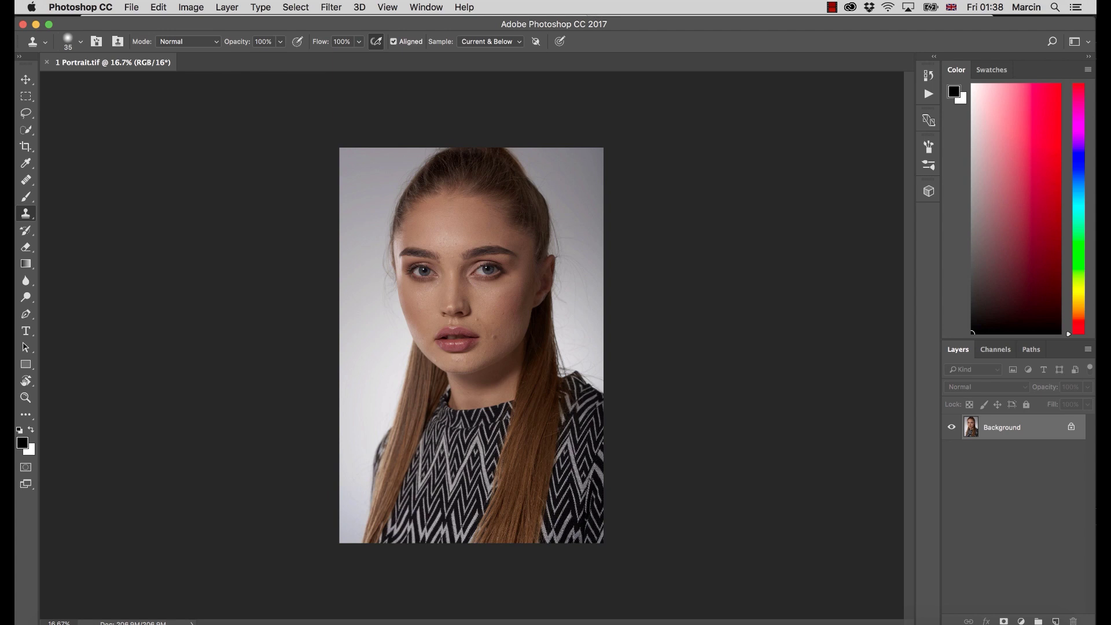
Create a new layer above Background and name it 'Help Layer'.
left_click(1055, 621)
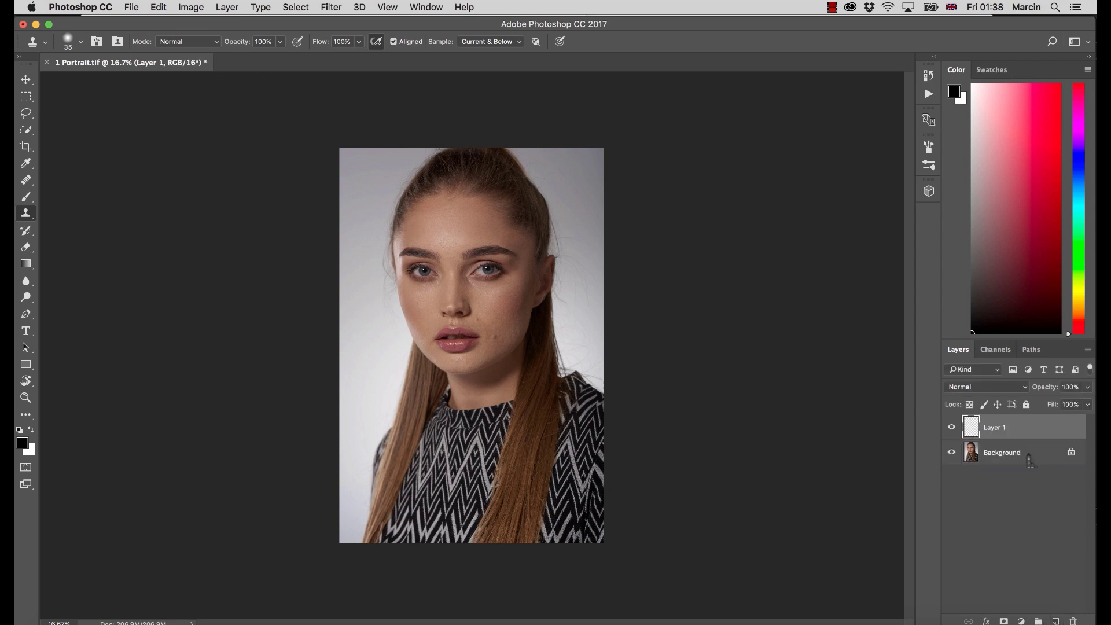
double_click(995, 427)
type("Help Layer")
key("Return")
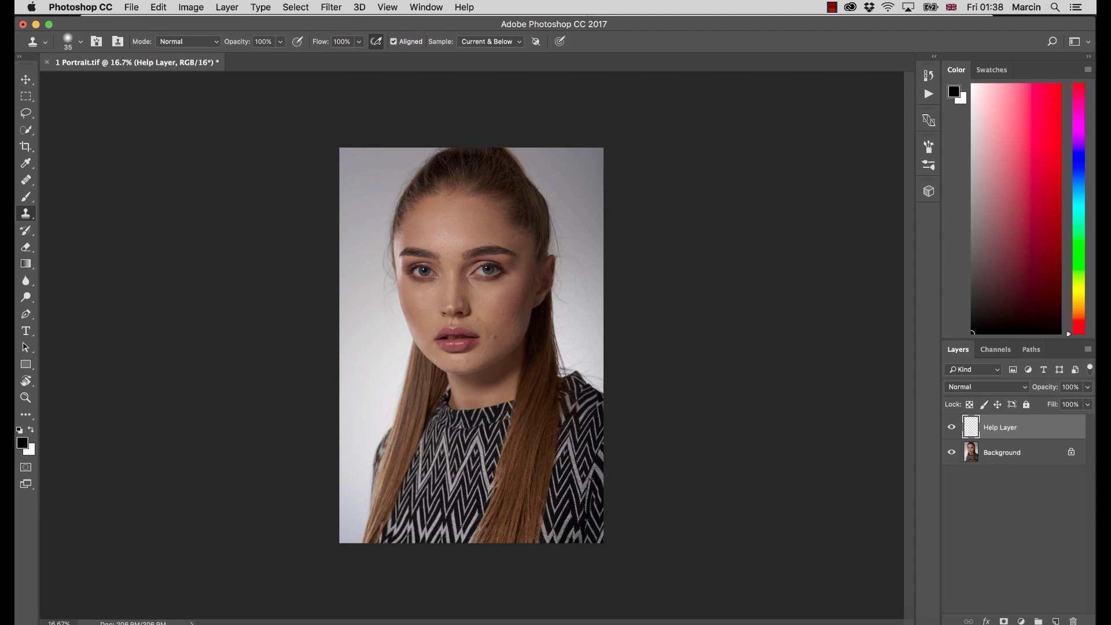
Zoom in close on the lips to inspect the skin, then back out to about 47%.
key("z")
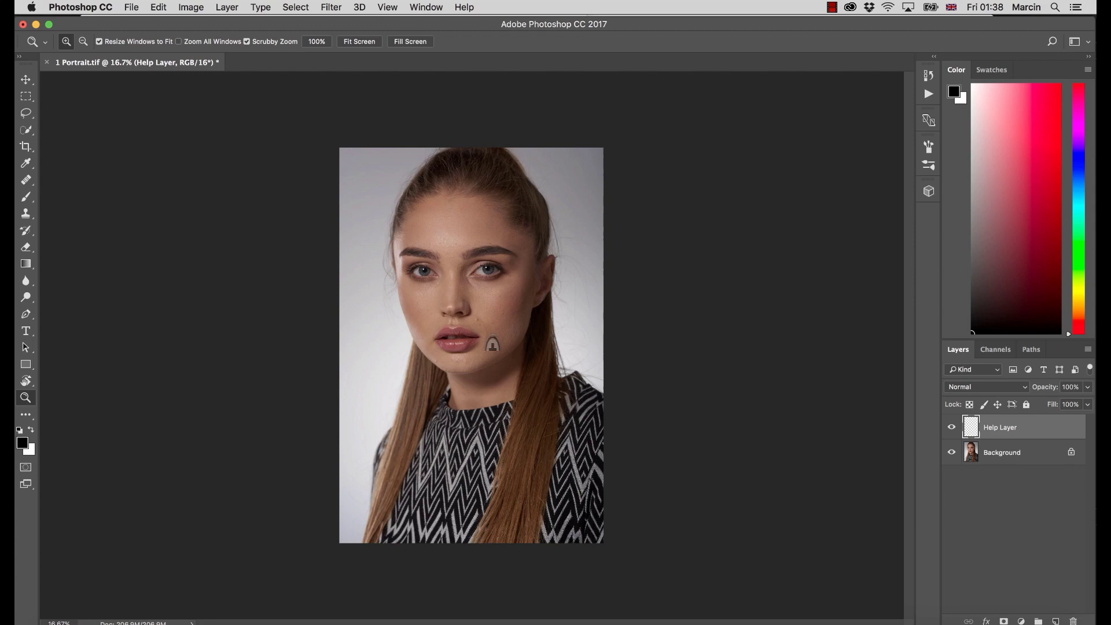
mouse_move(463, 350)
left_mouse_down()
mouse_move(488, 340)
mouse_move(535, 351)
left_mouse_up()
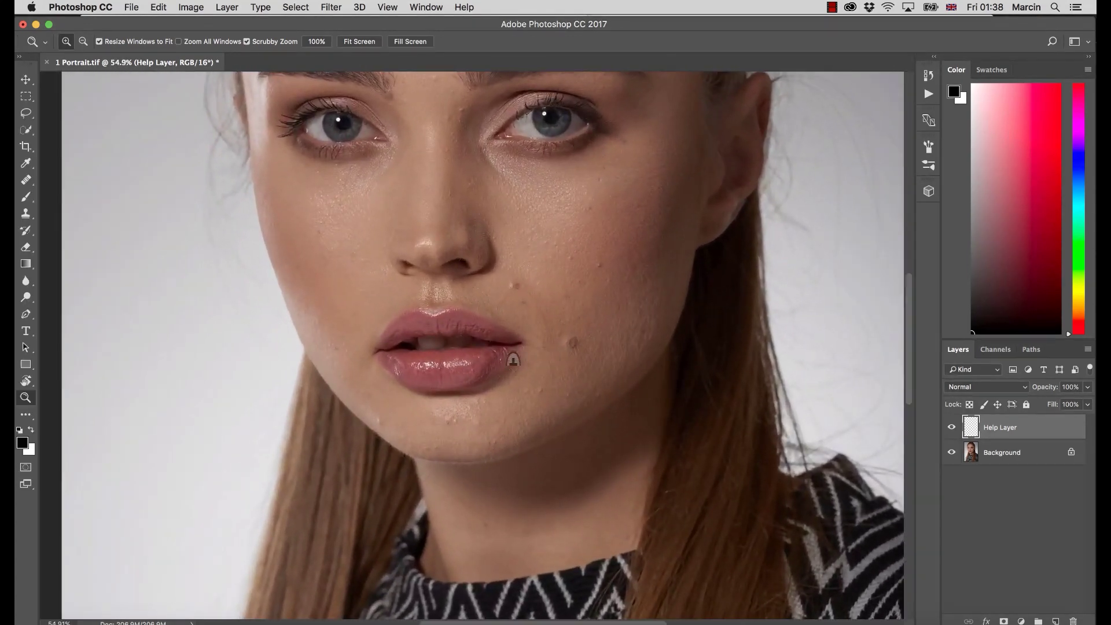
scroll(428, 316, "up", 5)
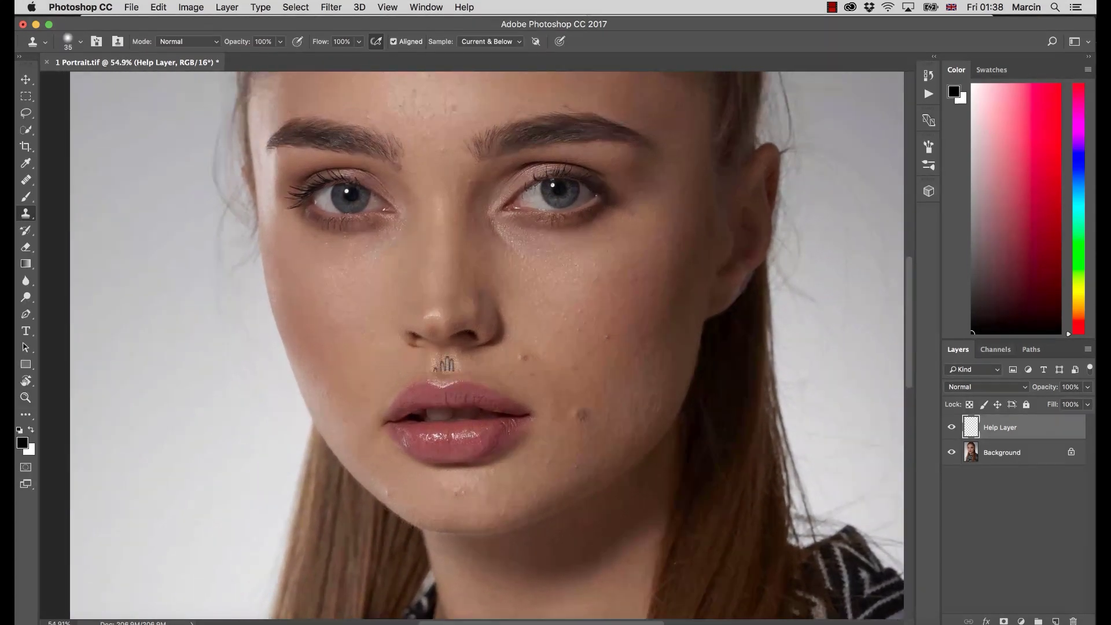
key("z")
left_click_drag(438, 376, 423, 376)
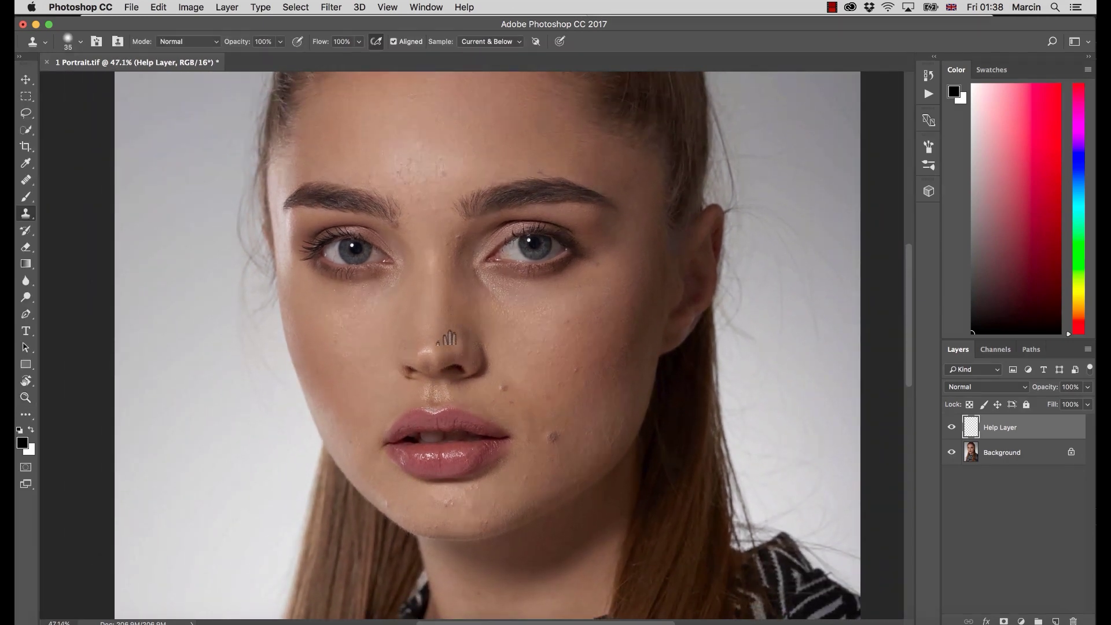
scroll(440, 347, "up", 4)
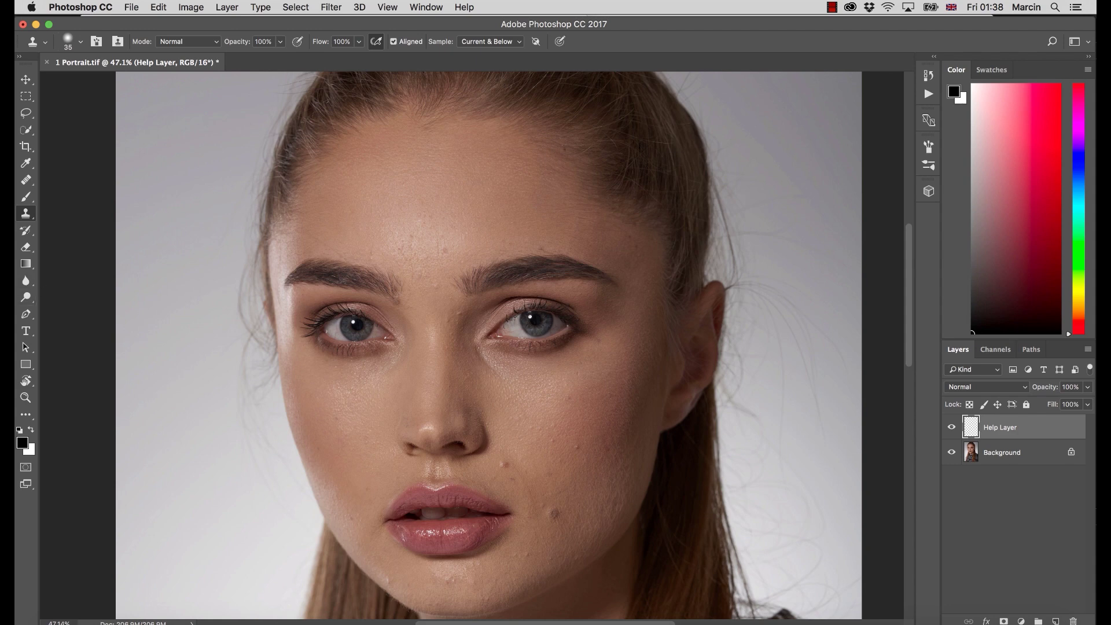
key("b")
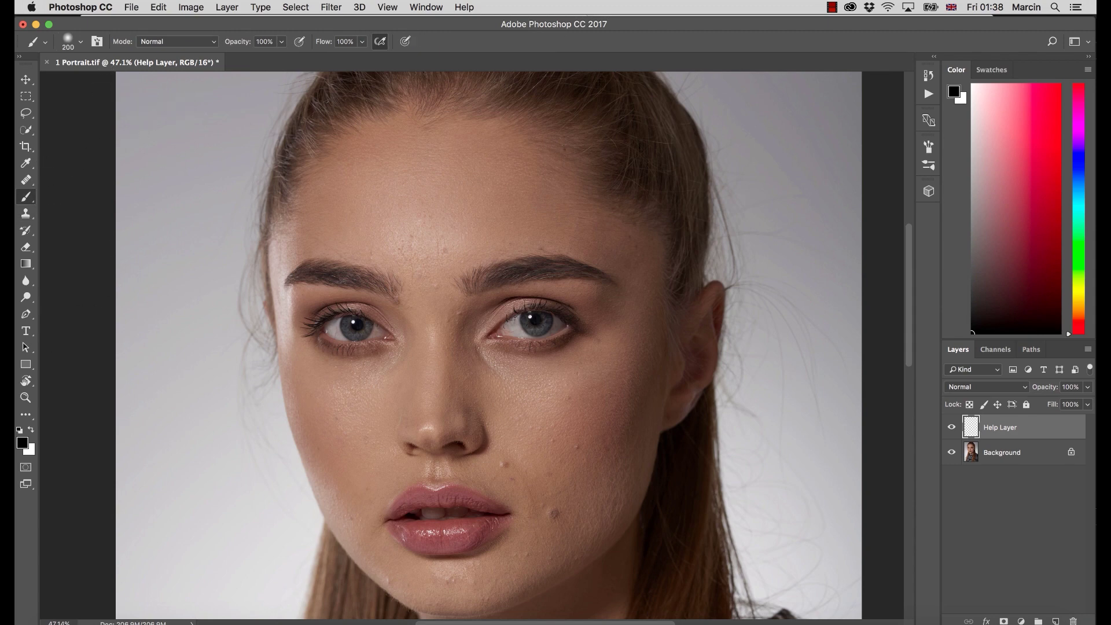
Set the foreground colour to red #ff0000, shrink the brush to 60 and dab above the lip.
left_click(22, 443)
left_click(549, 217)
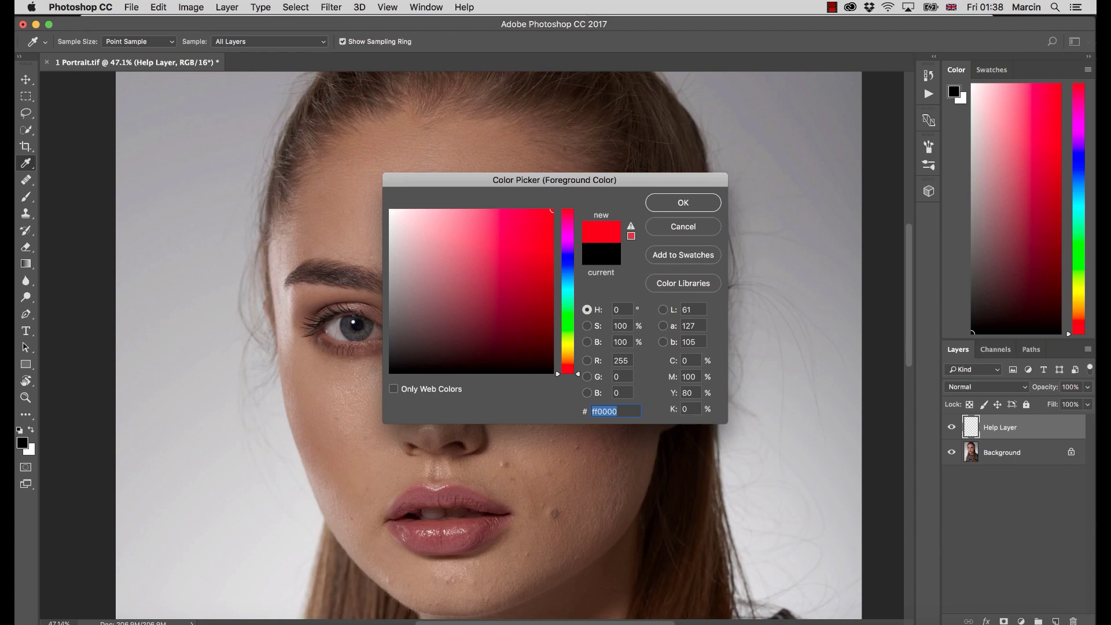
key("Return")
key("bracketleft")
key("bracketleft")
key("bracketleft")
key("bracketleft")
key("bracketleft")
key("bracketleft")
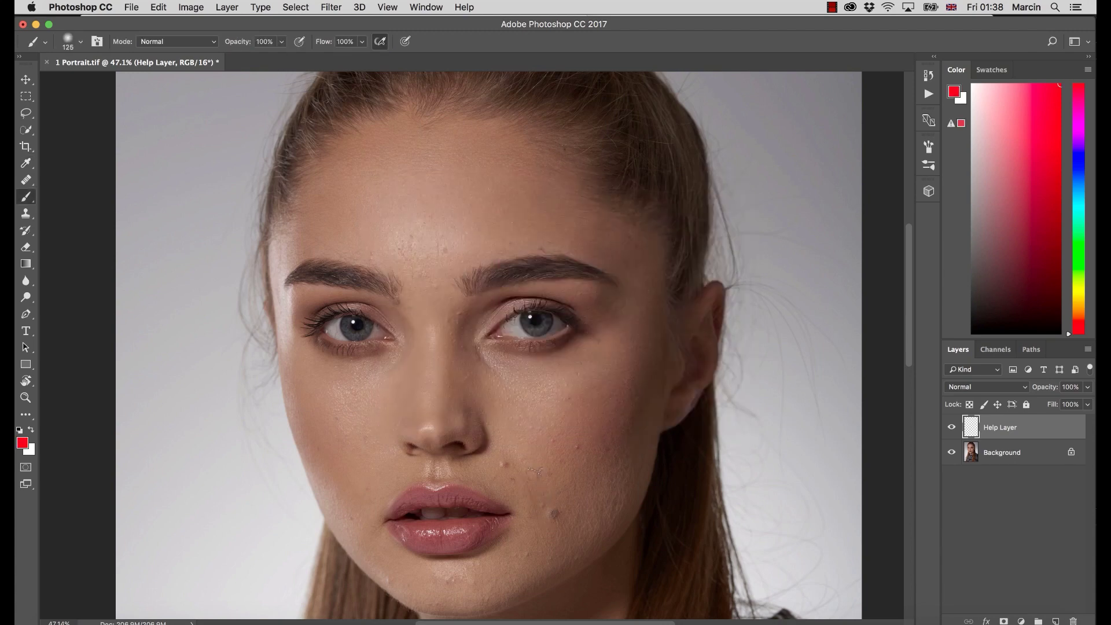
key("bracketleft")
key("bracketleft")
left_click(477, 474)
Handwrite '1. Spots' in red at the top-left with a 30 px brush.
scroll(306, 313, "up", 5)
scroll(306, 313, "left", 2)
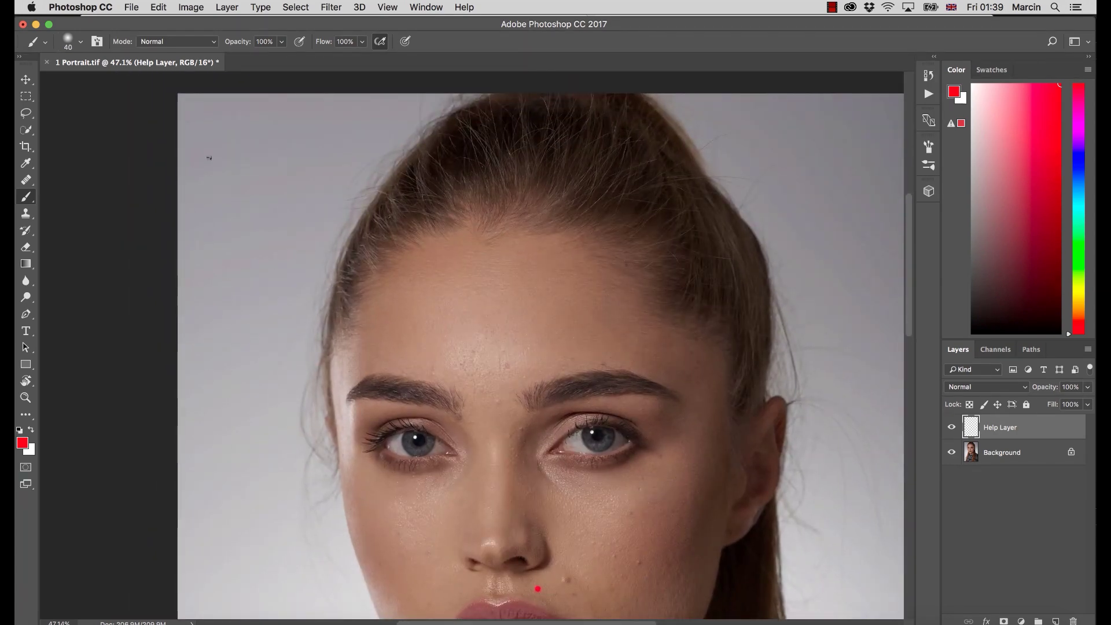
key("bracketleft")
left_click_drag(190, 136, 200, 157)
left_click(217, 155)
mouse_move(250, 117)
left_mouse_down()
mouse_move(237, 151)
mouse_move(269, 160)
mouse_move(295, 146)
mouse_move(321, 157)
left_mouse_up()
mouse_move(308, 139)
left_mouse_down()
mouse_move(328, 144)
mouse_move(333, 161)
left_mouse_up()
scroll(459, 390, "down", 5)
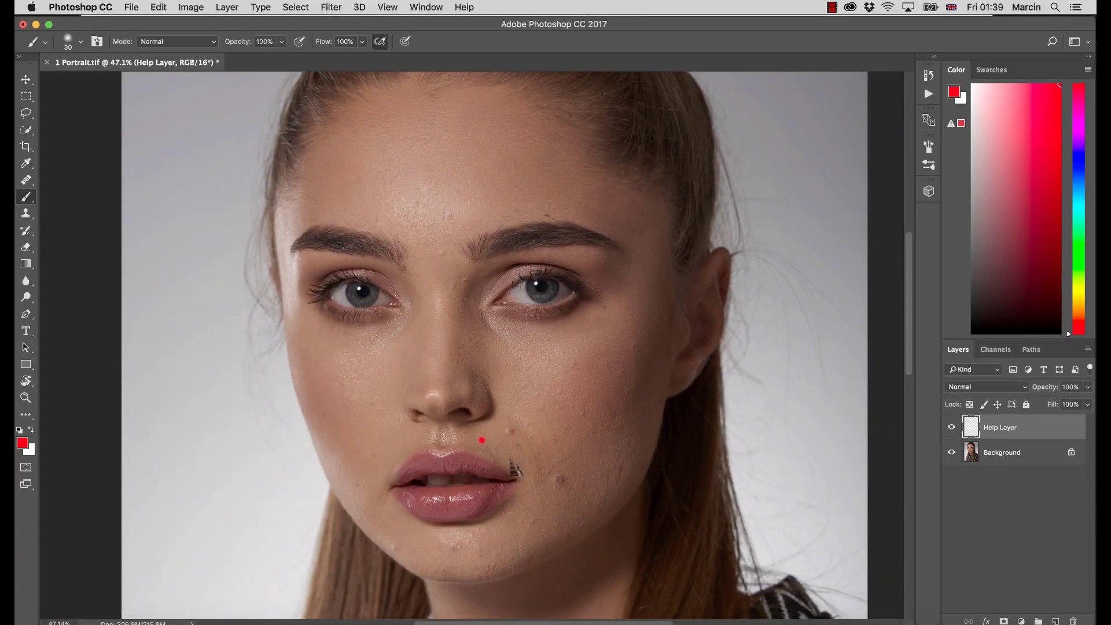
key("super+z")
scroll(483, 459, "up", 5)
scroll(484, 458, "down", 2)
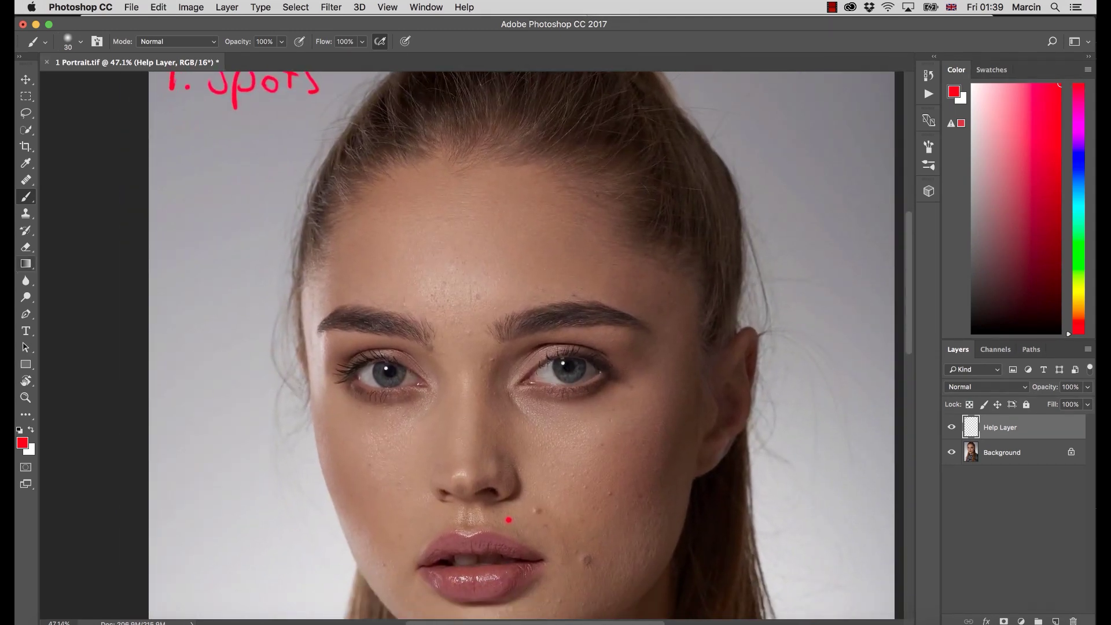
key("e")
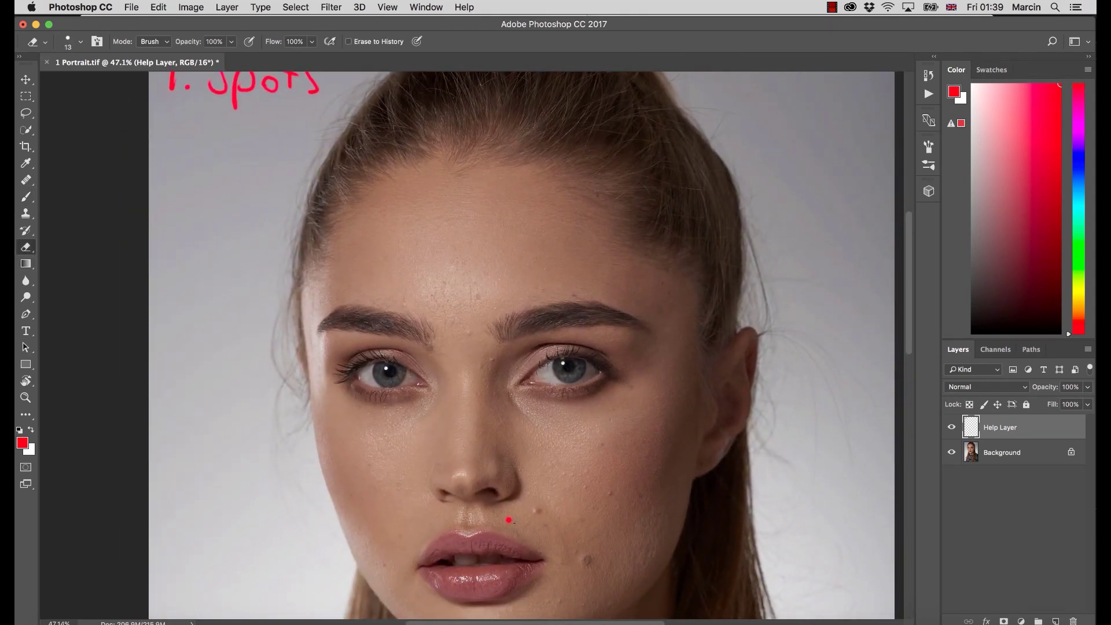
key("bracketright")
key("bracketright")
key("bracketright")
key("bracketright")
key("bracketright")
key("bracketright")
key("bracketright")
key("bracketright")
key("bracketright")
key("bracketright")
Erase the stray red dot above the lip and return to a 25 px brush.
left_click(509, 520)
left_click(26, 197)
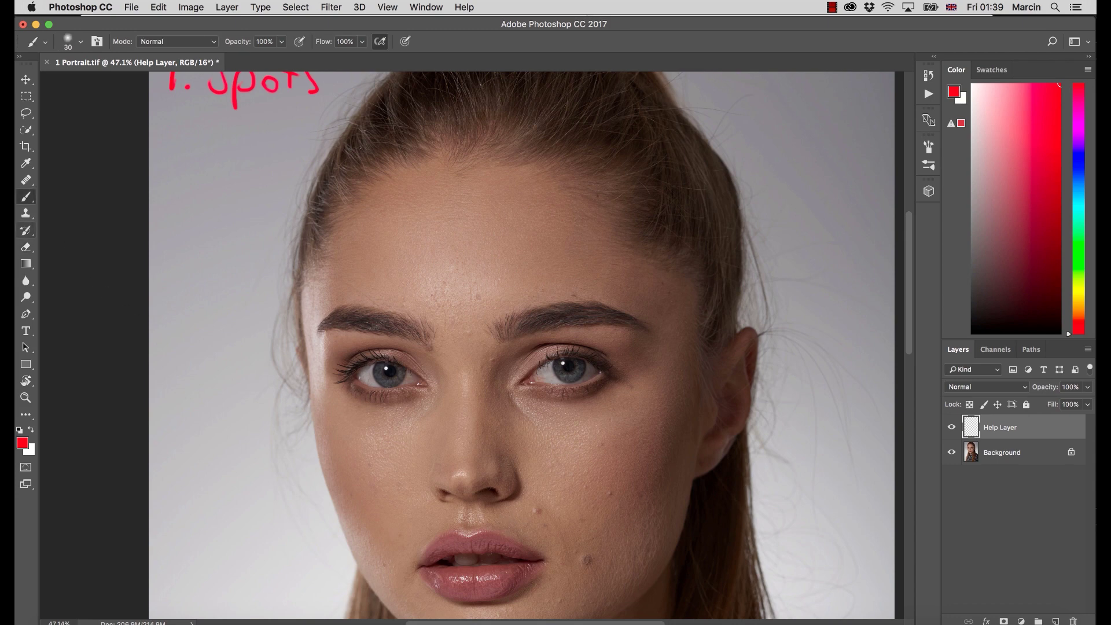
left_click_drag(411, 478, 354, 331)
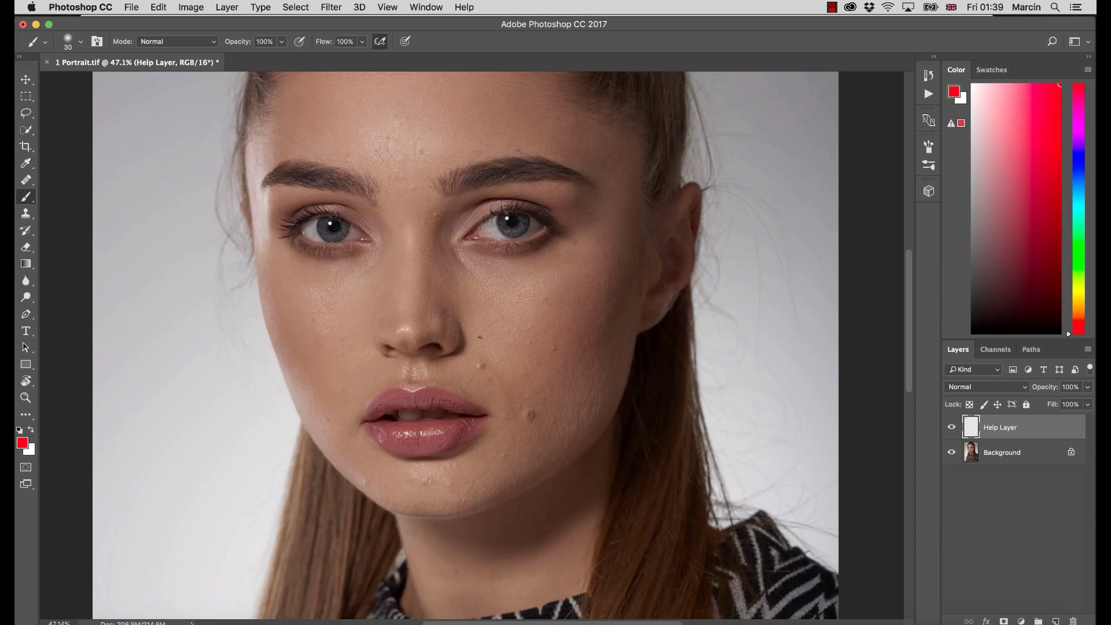
key("bracketleft")
Mark blemishes in red on the forehead, between the eyebrows, cheeks, chin and jaw.
left_click_drag(408, 182, 417, 191)
mouse_move(415, 145)
left_mouse_down()
mouse_move(425, 155)
mouse_move(426, 144)
mouse_move(391, 142)
mouse_move(376, 162)
left_mouse_up()
left_click_drag(512, 146, 522, 153)
mouse_move(339, 385)
left_mouse_down()
mouse_move(349, 387)
mouse_move(337, 415)
left_mouse_up()
mouse_move(360, 481)
left_mouse_down()
mouse_move(442, 483)
mouse_move(466, 504)
left_mouse_up()
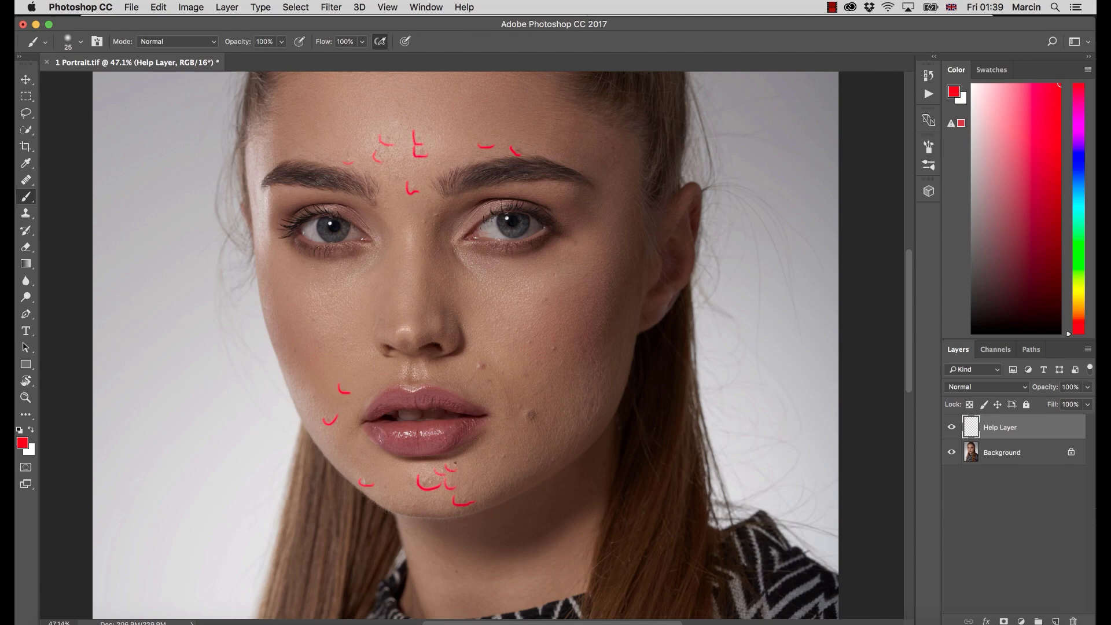
mouse_move(470, 360)
left_mouse_down()
mouse_move(494, 369)
mouse_move(531, 348)
mouse_move(514, 330)
mouse_move(560, 357)
left_mouse_up()
left_click_drag(549, 267, 554, 280)
left_click_drag(523, 455, 531, 469)
scroll(495, 438, "down", 10)
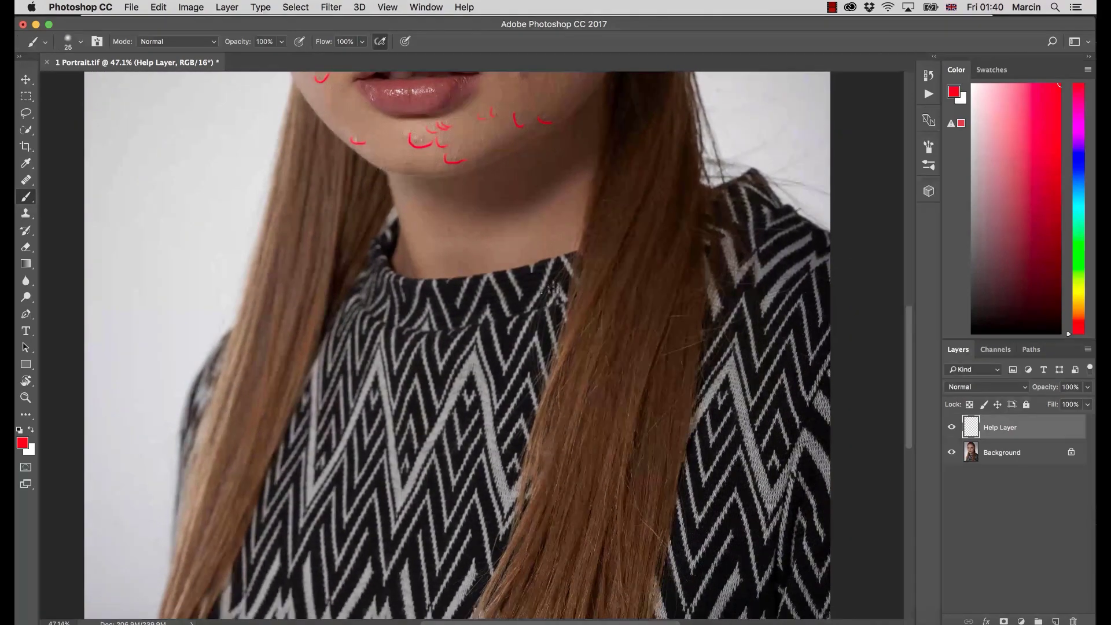
scroll(534, 375, "up", 5)
scroll(535, 375, "up", 4)
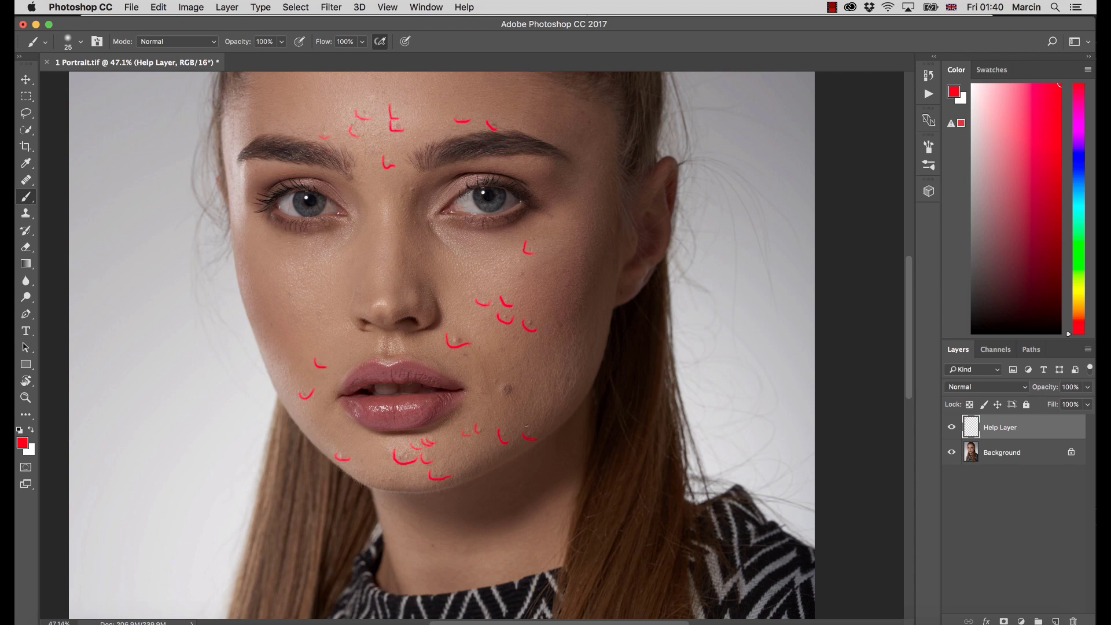
scroll(466, 396, "up", 5)
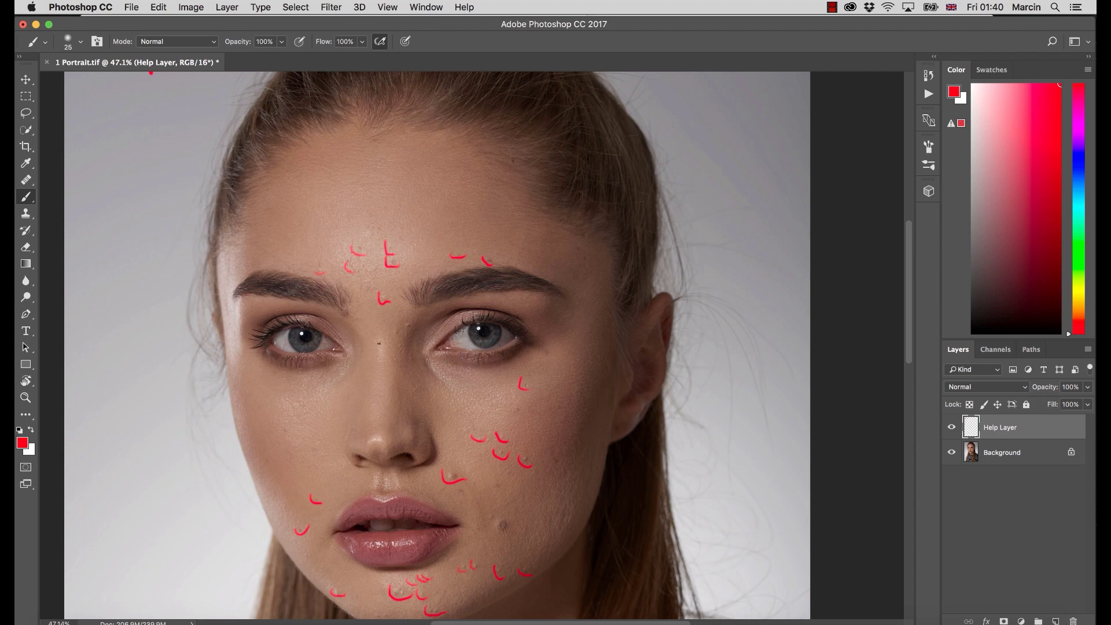
left_click_drag(393, 329, 401, 337)
Pan to the top of the photo and start writing '2' under '1. Spots'.
scroll(379, 348, "down", 5)
scroll(379, 347, "left", 2)
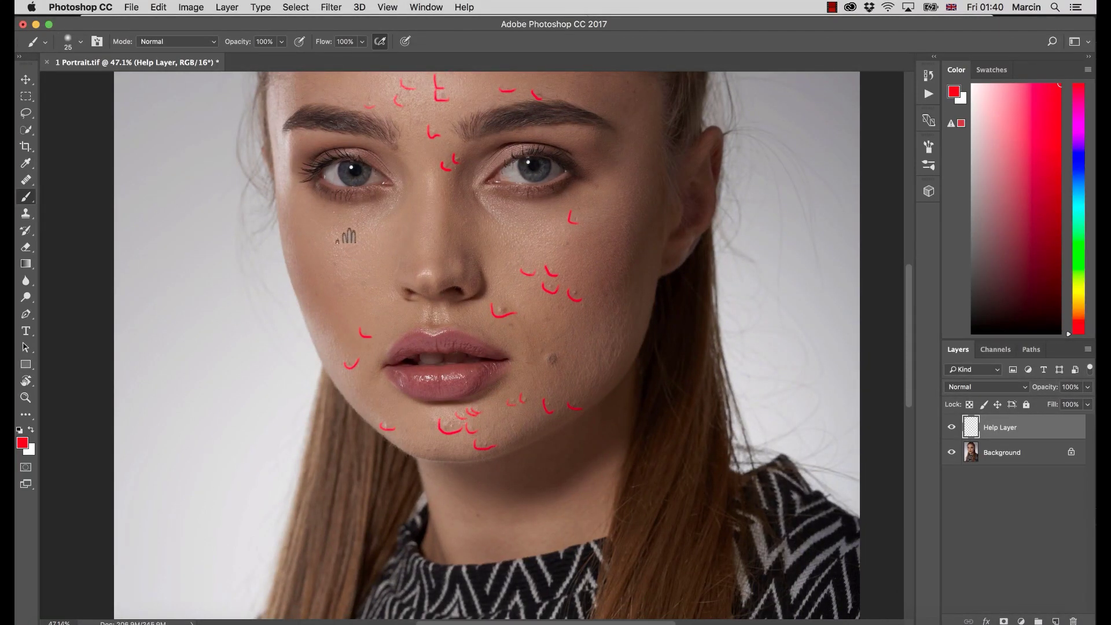
left_click_drag(347, 236, 446, 390)
left_click_drag(278, 188, 297, 253)
mouse_move(273, 169)
left_mouse_down()
mouse_move(291, 191)
mouse_move(321, 169)
mouse_move(328, 190)
mouse_move(349, 192)
left_mouse_up()
Finish writing '2. Moles' under the first note.
left_click(304, 187)
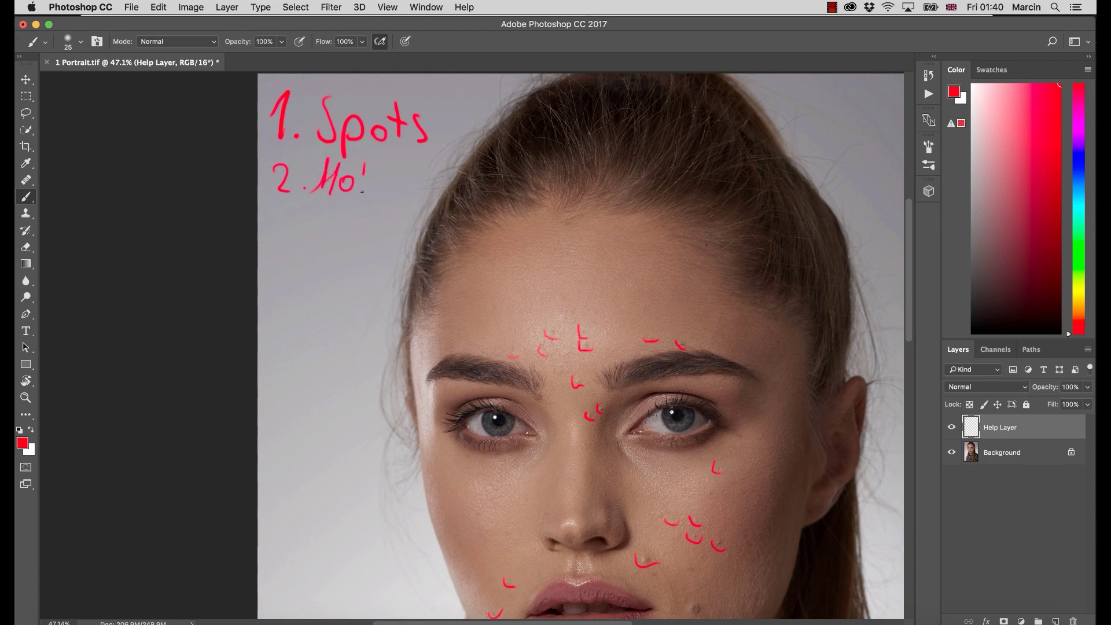
mouse_move(362, 192)
left_mouse_down()
mouse_move(378, 184)
mouse_move(380, 200)
left_mouse_up()
scroll(347, 228, "down", 5)
scroll(347, 228, "right", 3)
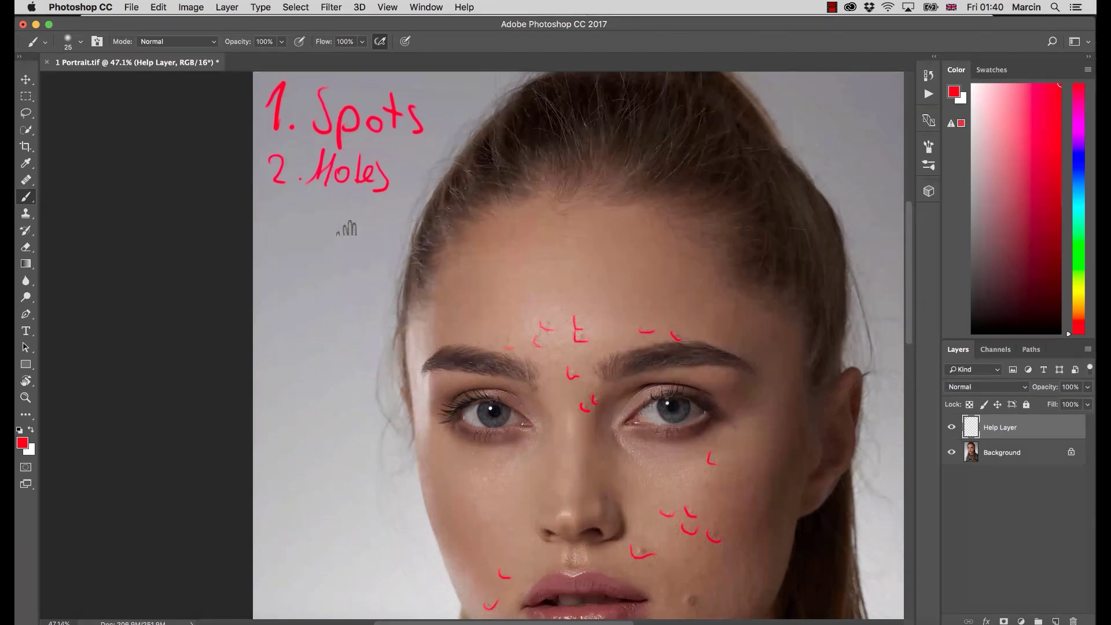
Draw a red tick on the mole on the cheek beside the mouth.
left_click_drag(564, 399, 588, 397)
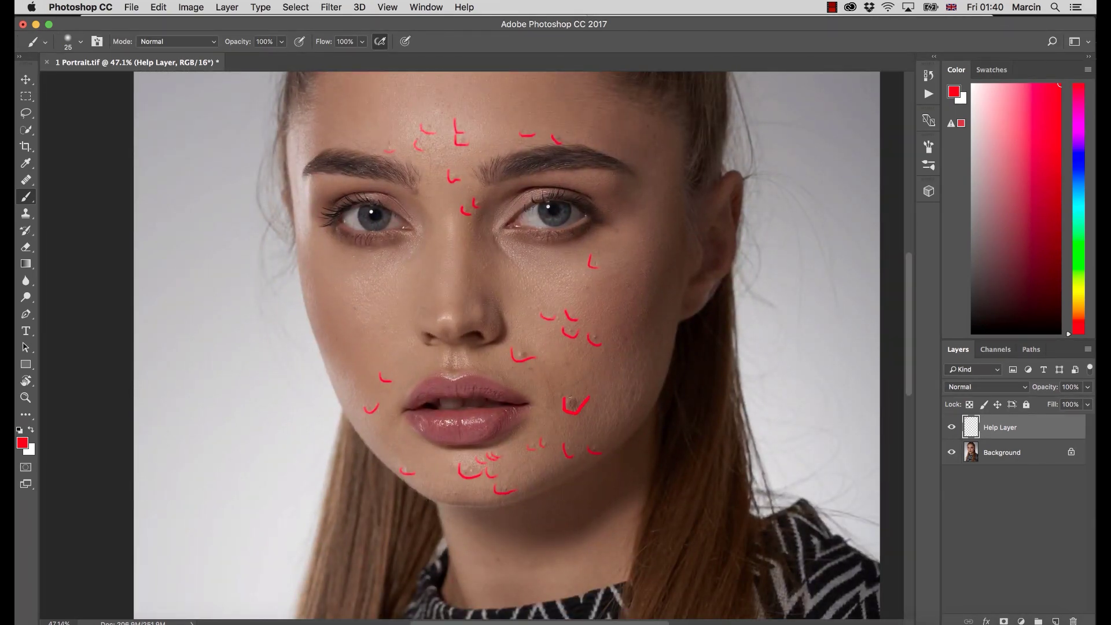
scroll(497, 453, "down", 3)
scroll(497, 453, "right", 2)
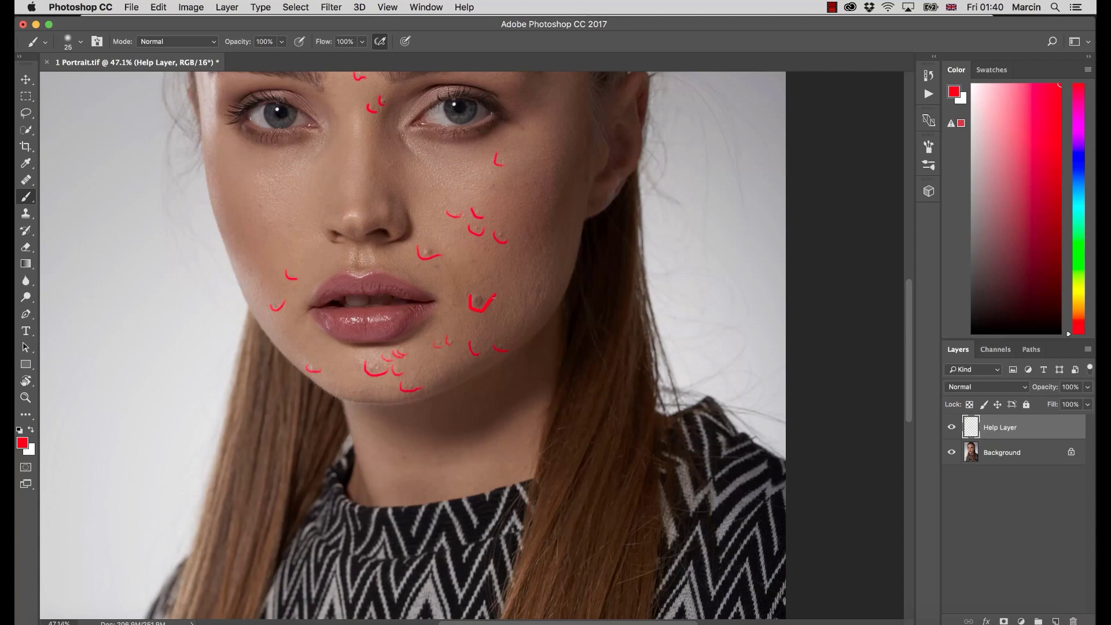
Undo the red tick, switch to blue 0600ff and circle the cheek mole.
key("super+z")
left_click(22, 443)
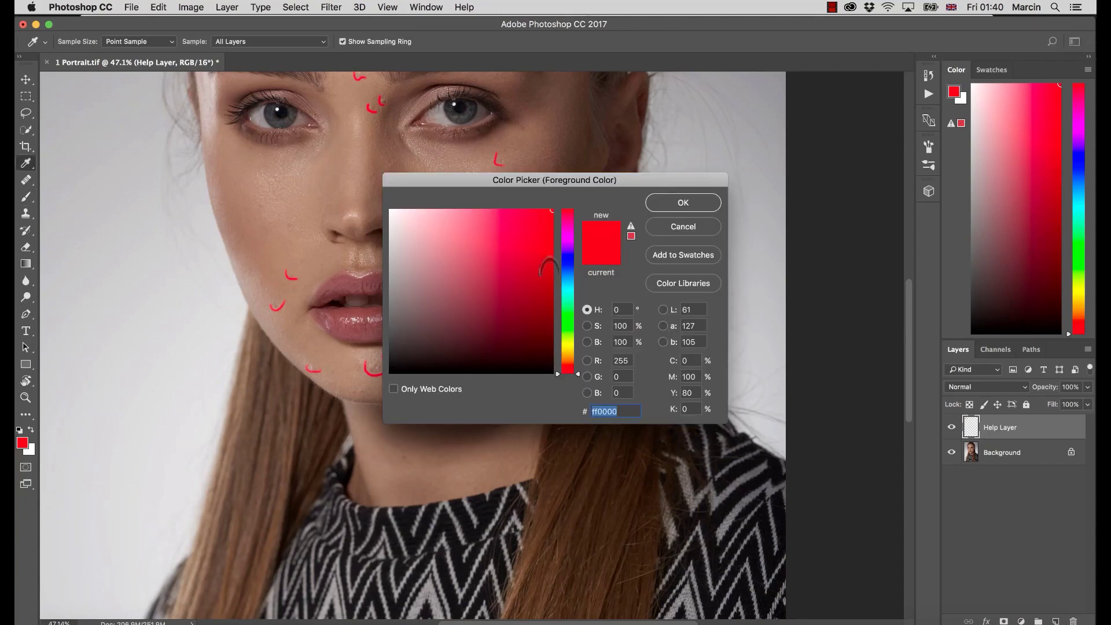
left_click(567, 263)
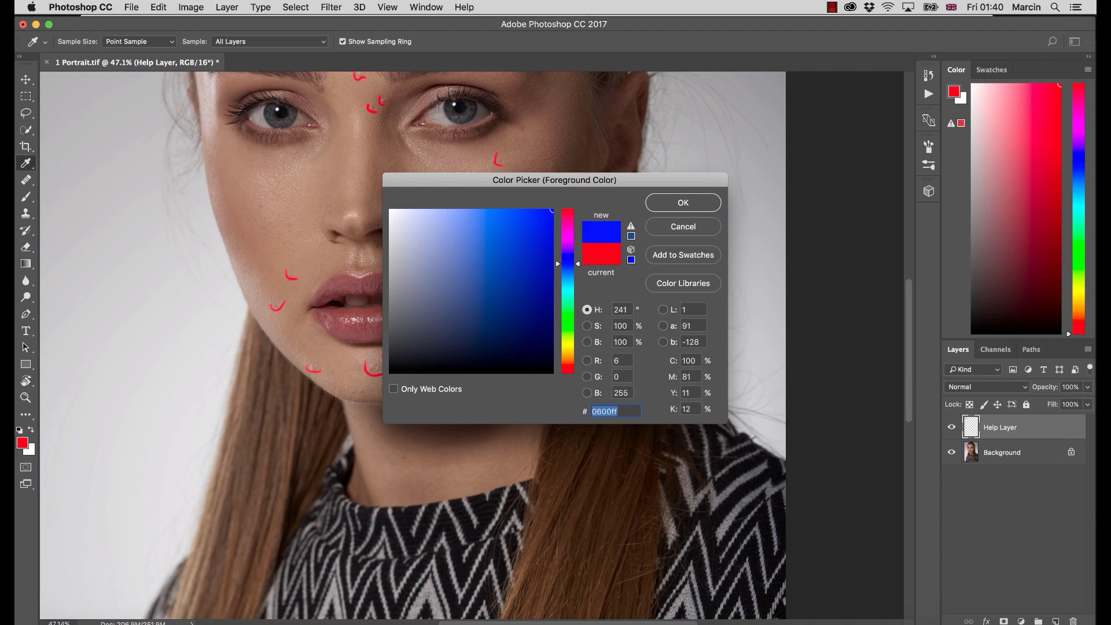
key("Return")
mouse_move(469, 300)
left_mouse_down()
mouse_move(475, 312)
mouse_move(499, 295)
mouse_move(471, 286)
mouse_move(466, 302)
left_mouse_up()
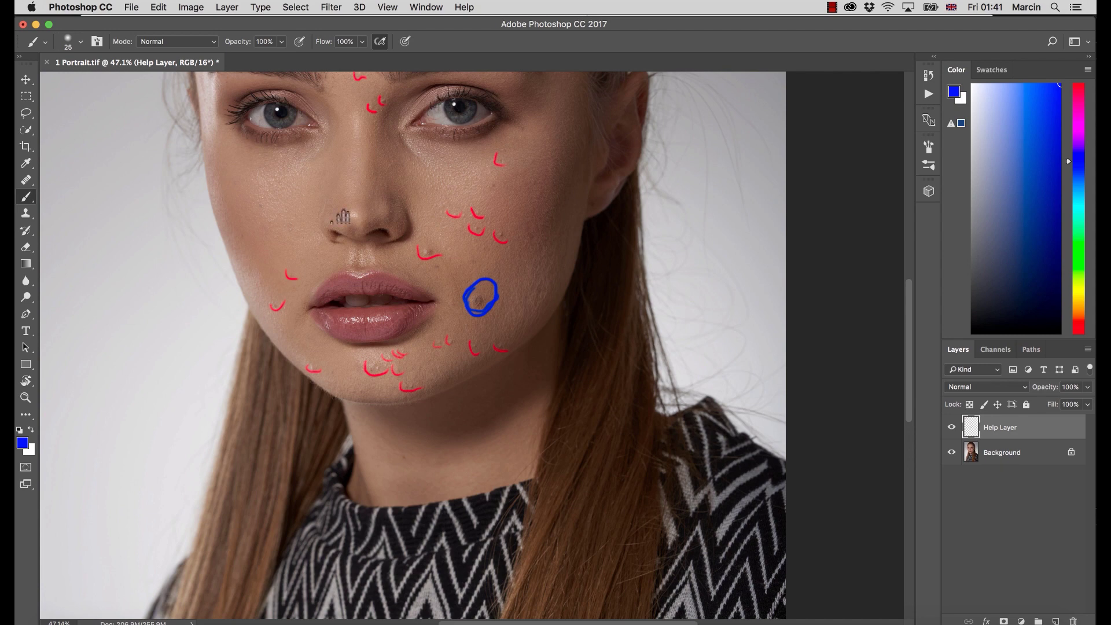
left_click_drag(386, 129, 345, 306)
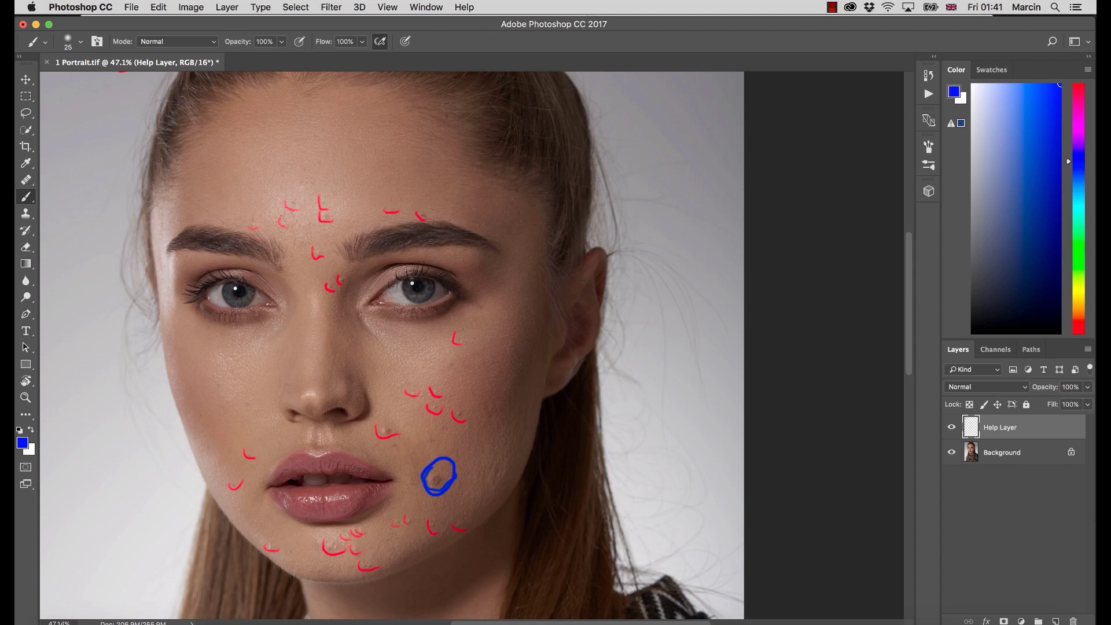
Set the foreground back to red ff0000 and circle a spot at the inner eyebrow.
left_click(22, 442)
type("ff0000")
key("Return")
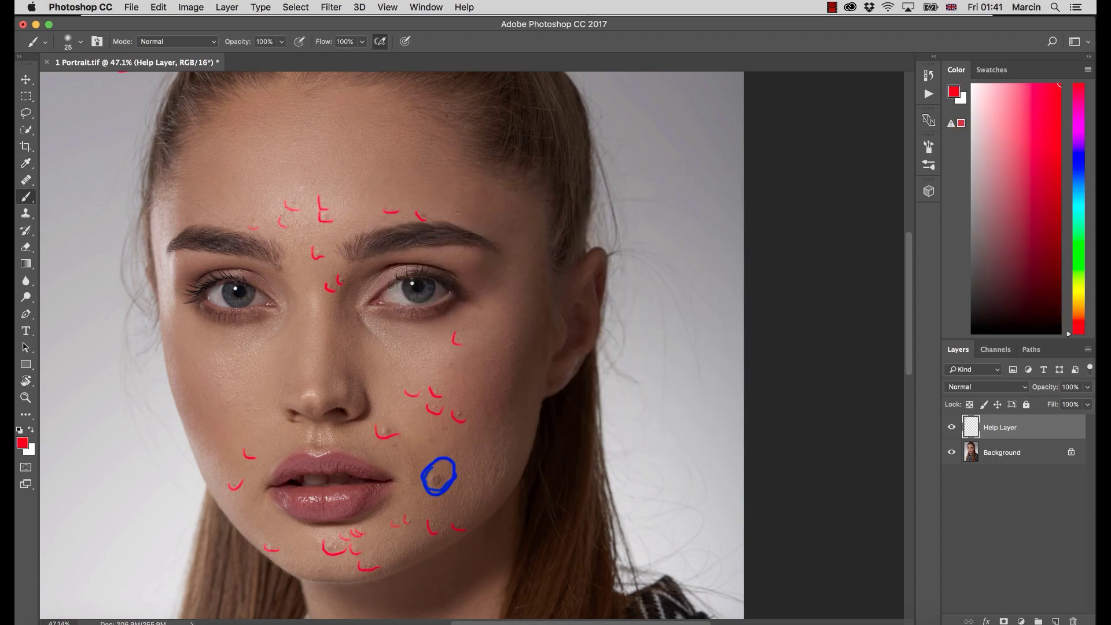
mouse_move(271, 264)
left_mouse_down()
mouse_move(289, 273)
mouse_move(273, 261)
left_mouse_up()
Zoom out to show the head and notes, and write '3. Hair' under the list.
left_click_drag(459, 530, 405, 531)
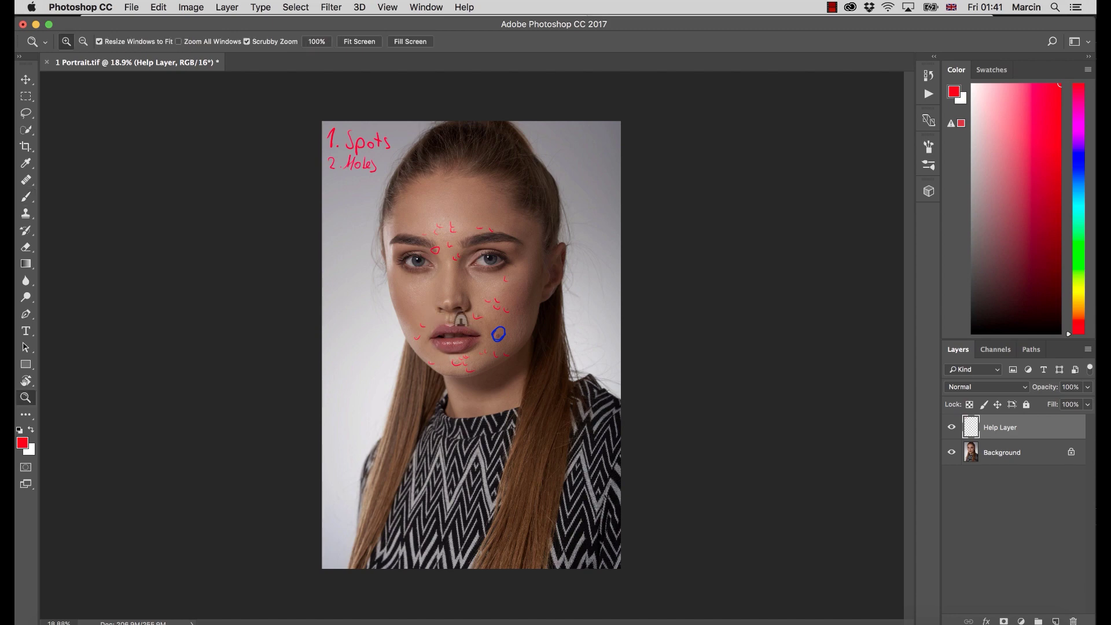
left_click_drag(474, 313, 550, 340)
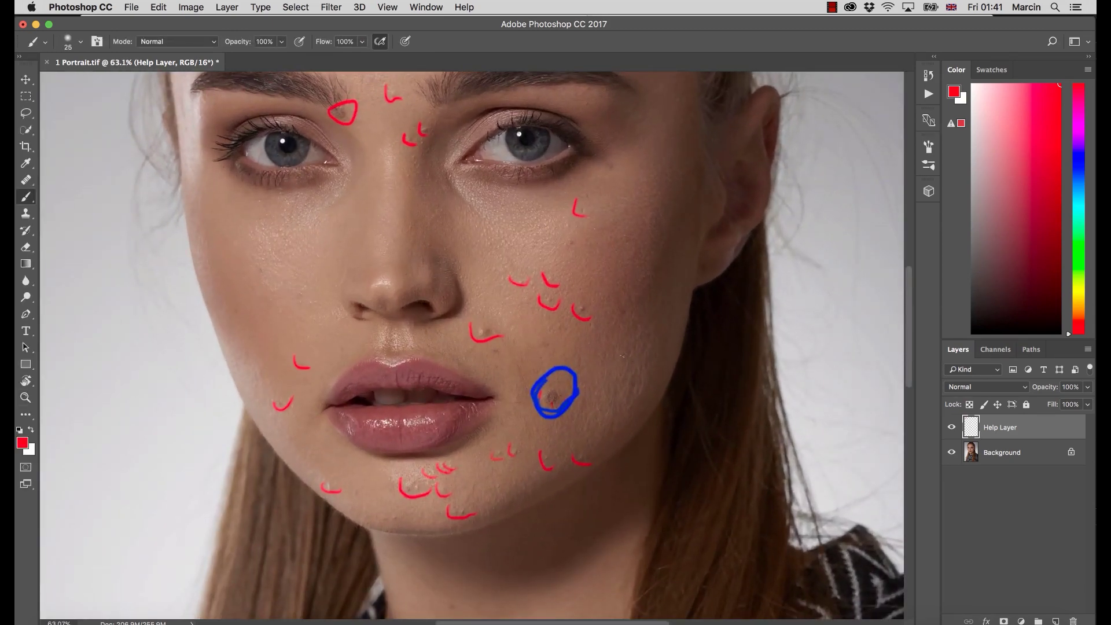
left_click_drag(518, 427, 509, 422)
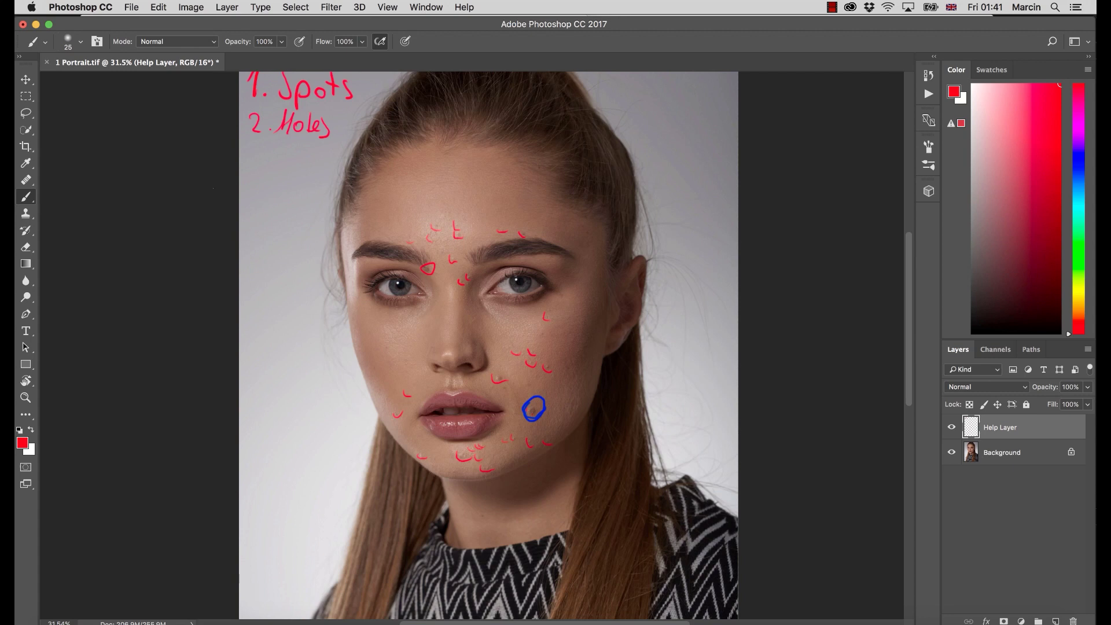
mouse_move(247, 148)
left_mouse_down()
mouse_move(250, 170)
mouse_move(283, 175)
mouse_move(334, 165)
mouse_move(338, 151)
left_mouse_up()
left_click(267, 172)
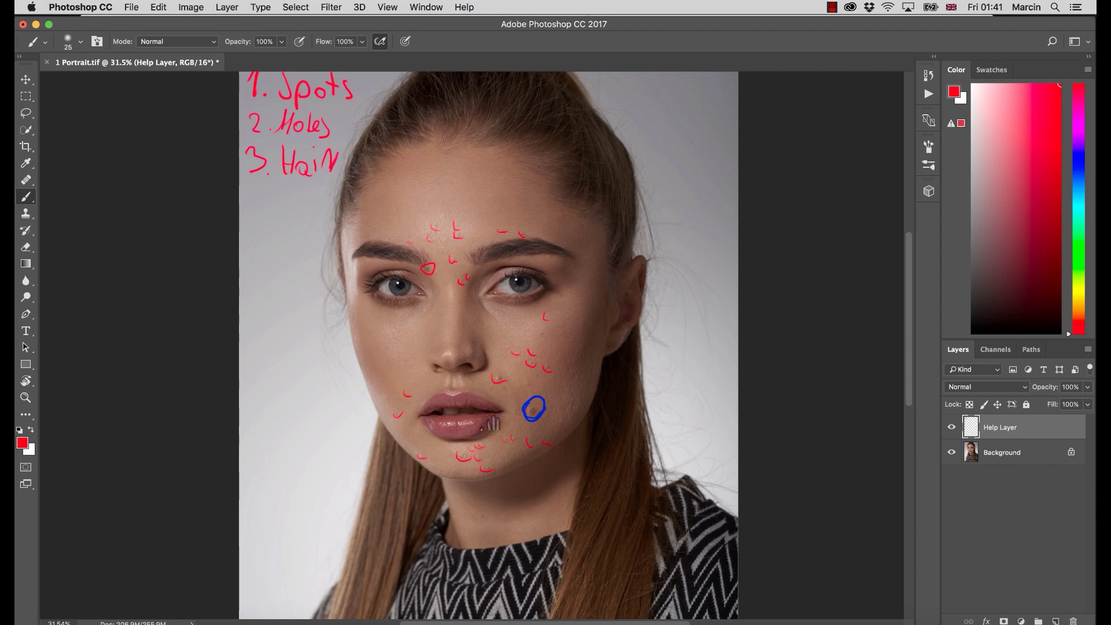
Zoom in on the circled mole and paint short red strokes over the hairs to its right.
key("z")
left_click_drag(457, 408, 530, 415)
key("b")
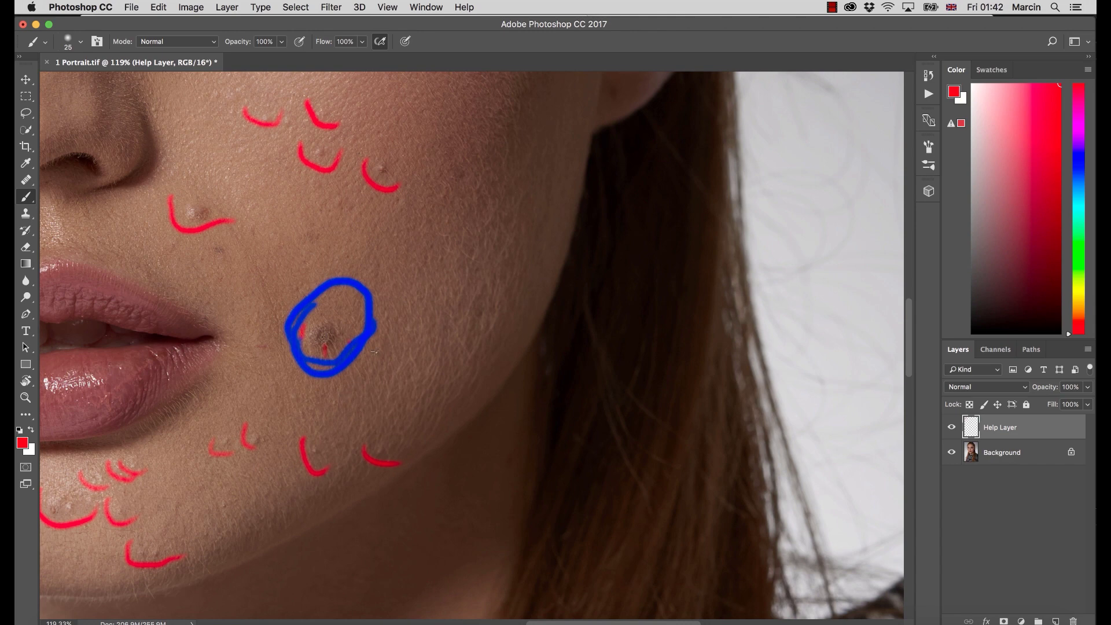
left_click_drag(368, 355, 384, 395)
left_click_drag(391, 309, 402, 330)
left_click_drag(418, 293, 410, 340)
left_click_drag(428, 368, 433, 380)
left_click_drag(442, 315, 447, 335)
mouse_move(425, 262)
left_mouse_down()
mouse_move(419, 276)
mouse_move(421, 267)
left_mouse_up()
left_click_drag(463, 304, 476, 330)
Add more short red hair strokes across the cheek down toward the jaw.
left_click_drag(463, 270, 464, 289)
left_click_drag(460, 219, 457, 243)
left_click_drag(471, 165, 473, 187)
mouse_move(441, 240)
left_mouse_down()
mouse_move(435, 263)
mouse_move(478, 289)
left_mouse_up()
scroll(481, 307, "up", 3)
mouse_move(484, 283)
left_mouse_down()
mouse_move(489, 303)
mouse_move(465, 270)
left_mouse_up()
mouse_move(503, 327)
left_mouse_down()
mouse_move(502, 239)
mouse_move(524, 217)
mouse_move(502, 233)
mouse_move(481, 408)
left_mouse_up()
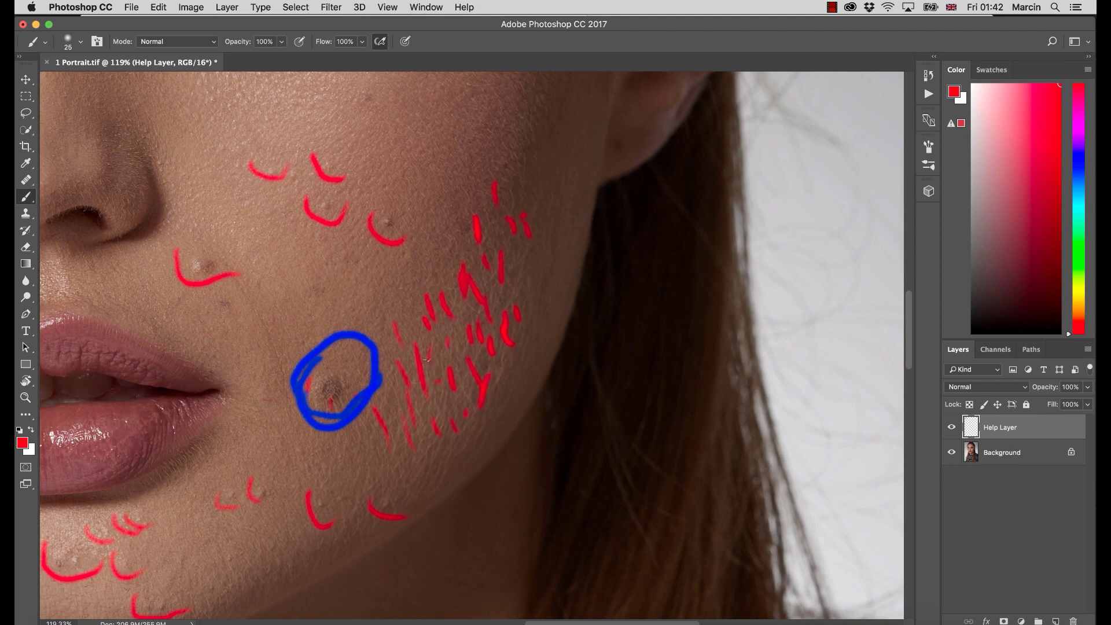
left_click_drag(399, 408, 454, 225)
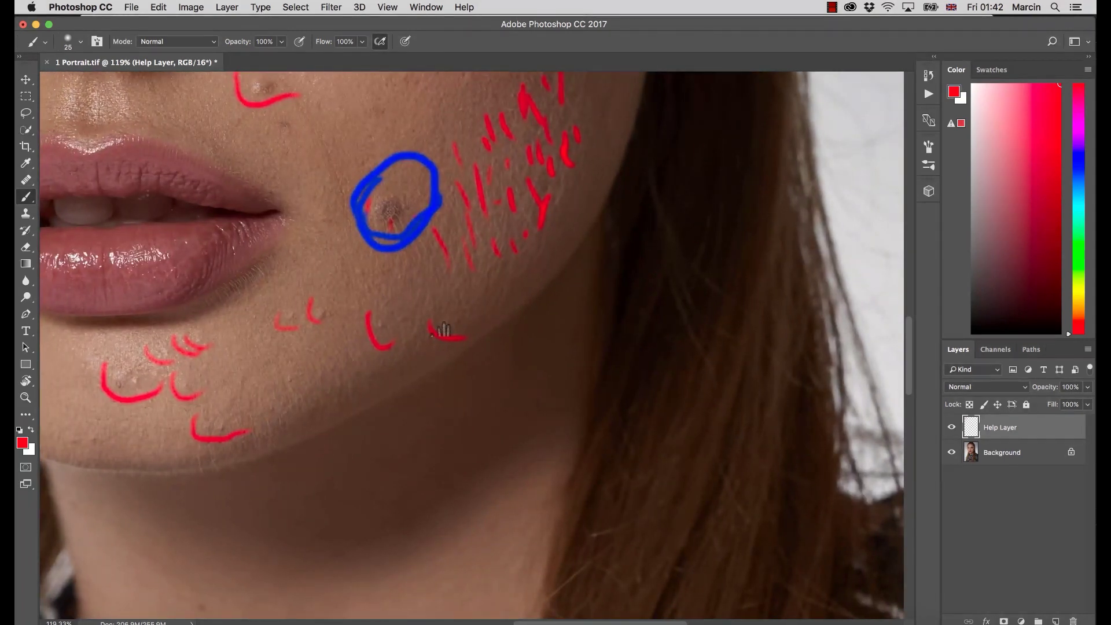
mouse_move(444, 330)
left_mouse_down()
mouse_move(482, 313)
mouse_move(393, 337)
left_mouse_up()
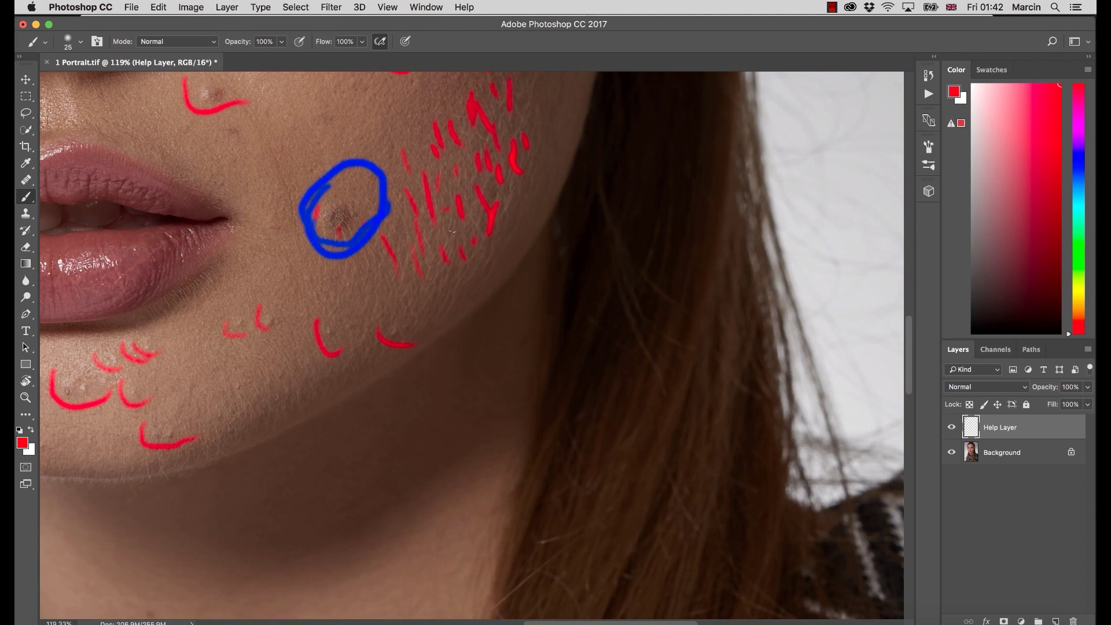
scroll(452, 340, "down", 5)
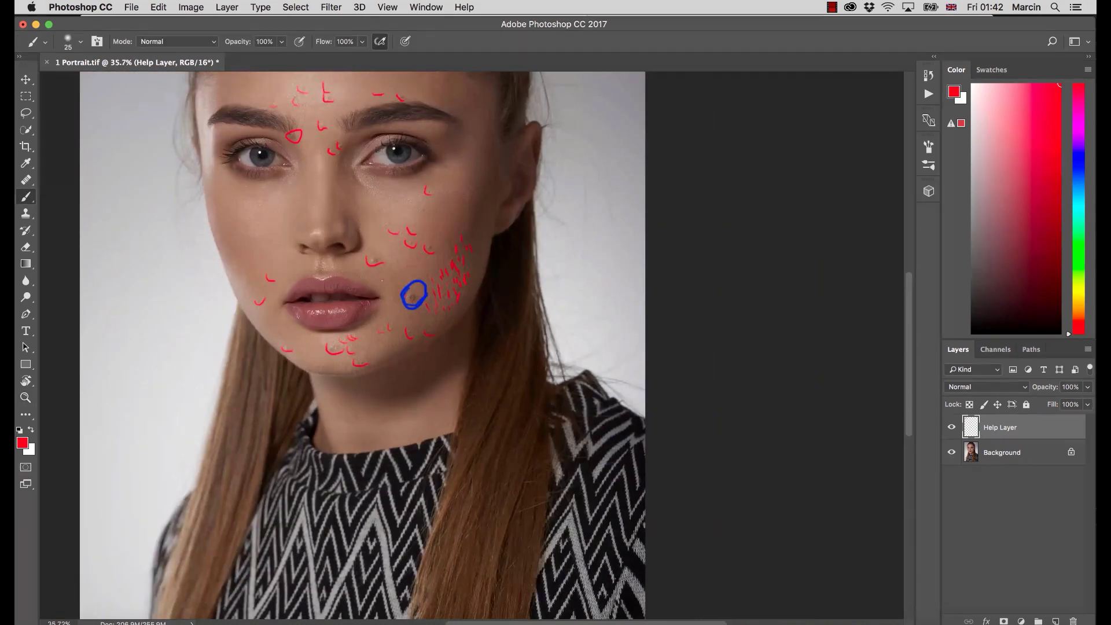
left_click_drag(396, 243, 429, 383)
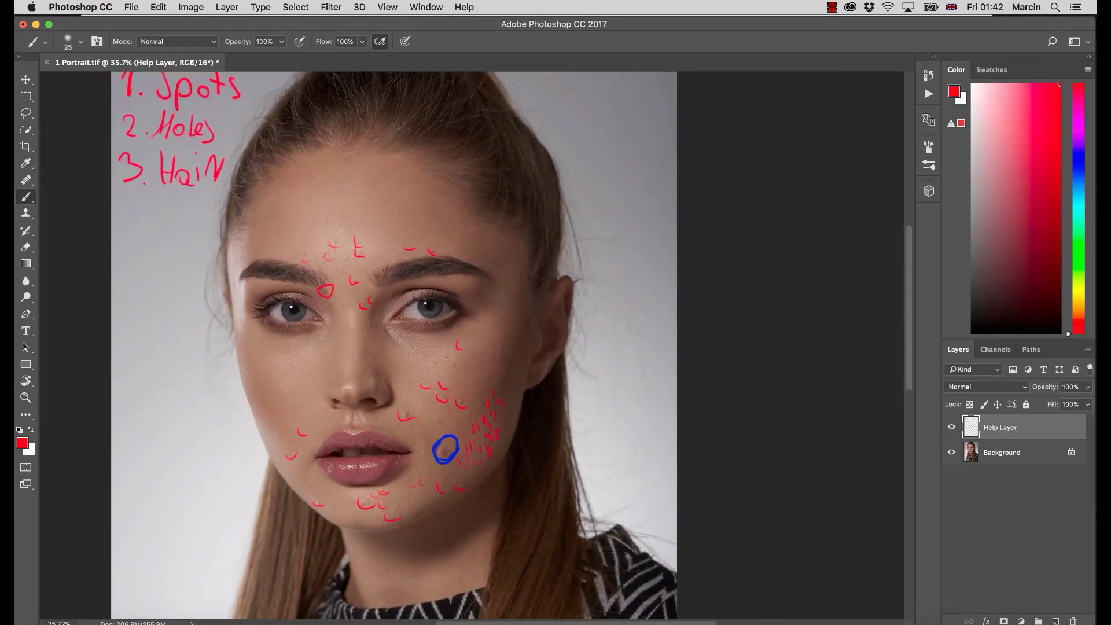
key("z")
left_click_drag(403, 318, 498, 354)
key("b")
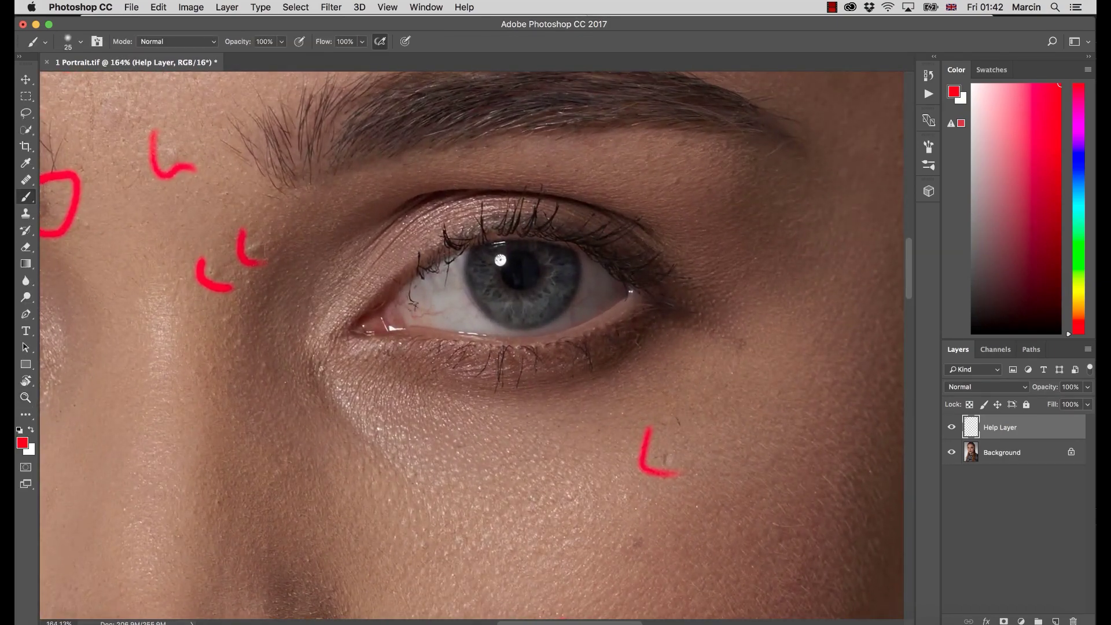
left_click_drag(410, 367, 838, 432)
key("z")
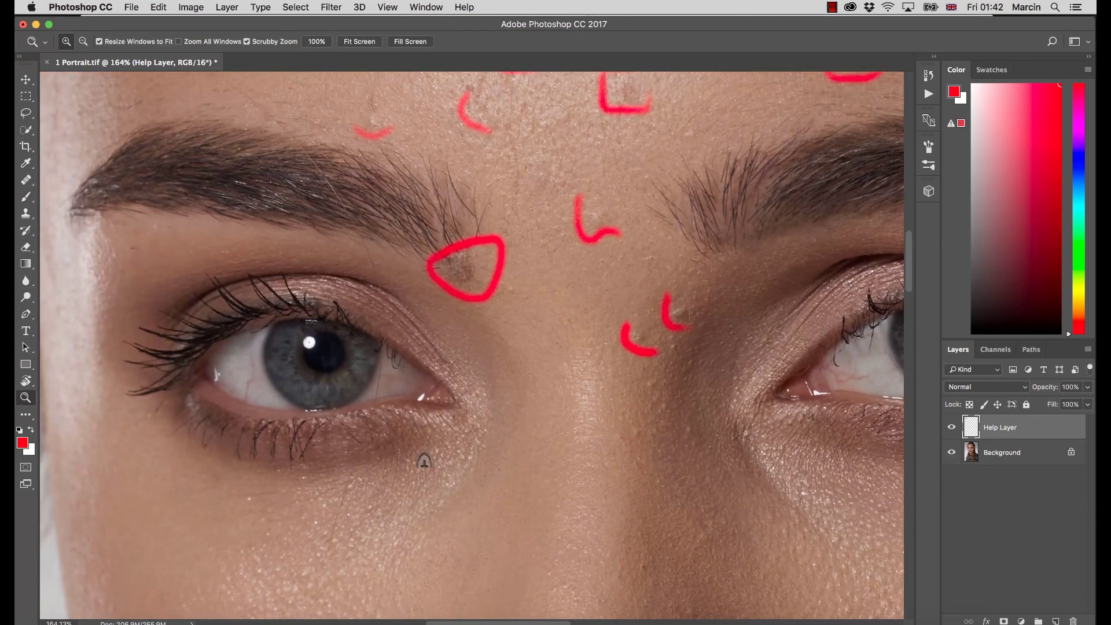
mouse_move(424, 461)
left_mouse_down()
mouse_move(335, 441)
mouse_move(313, 463)
mouse_move(289, 457)
mouse_move(467, 291)
mouse_move(481, 291)
left_mouse_up()
key("b")
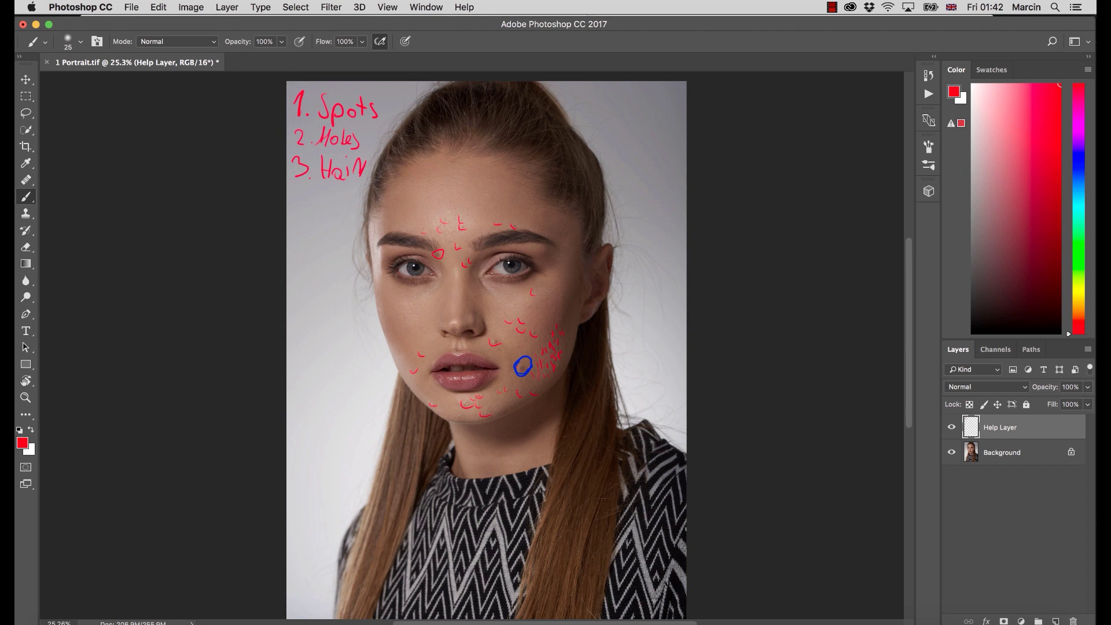
scroll(389, 474, "down", 5)
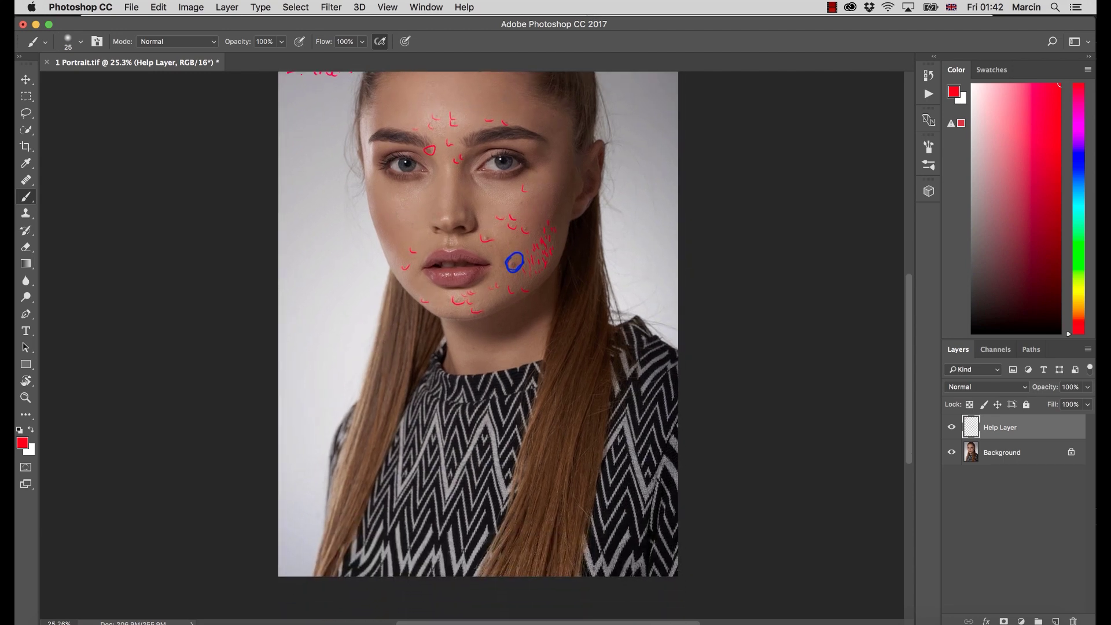
scroll(478, 346, "up", 5)
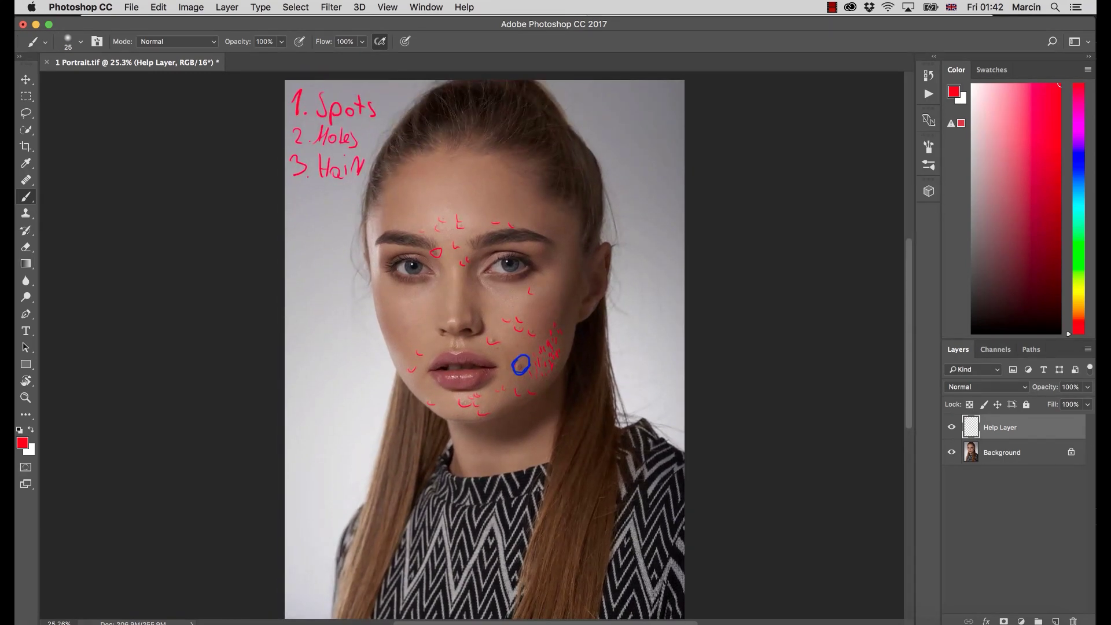